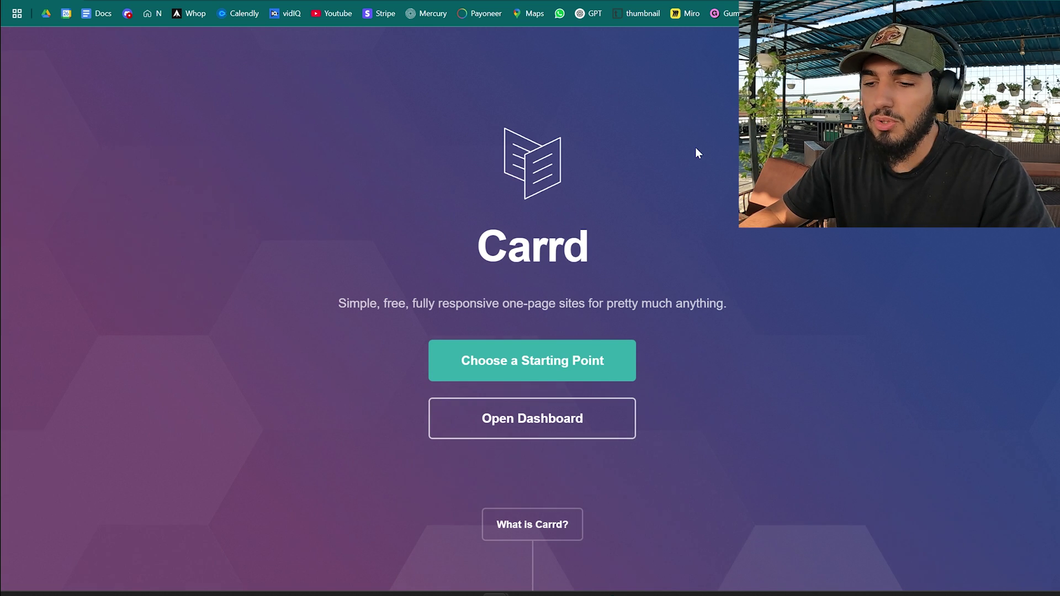
Create a new site from the Blank Page template and delete its title text
{"action": "left_click", "coordinate": [608, 406]}
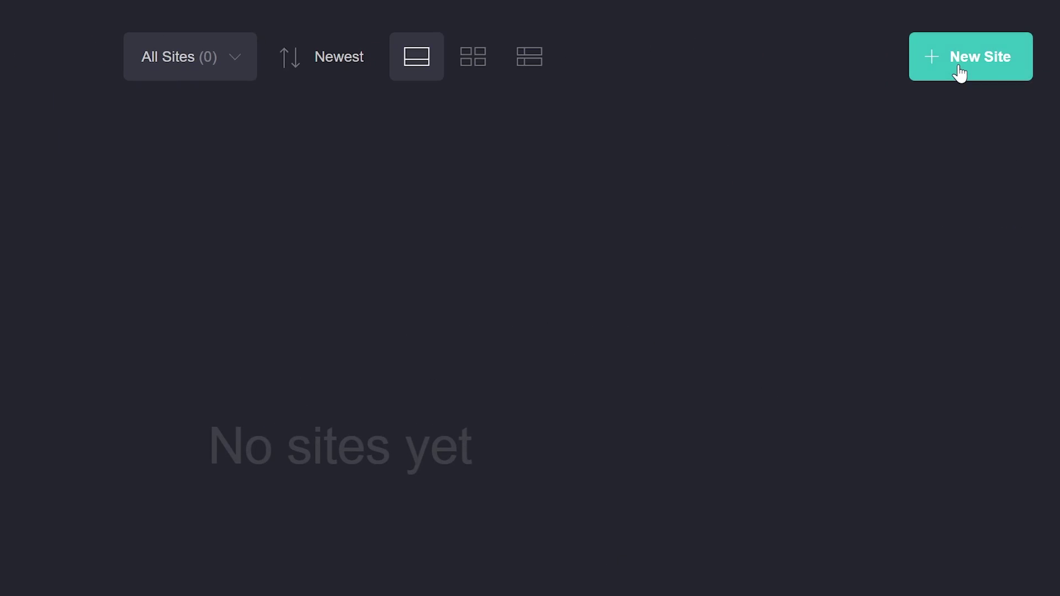
{"action": "left_click", "coordinate": [960, 73]}
{"action": "scroll", "coordinate": [293, 296], "scroll_direction": "down", "scroll_amount": 5}
{"action": "left_click", "coordinate": [189, 334]}
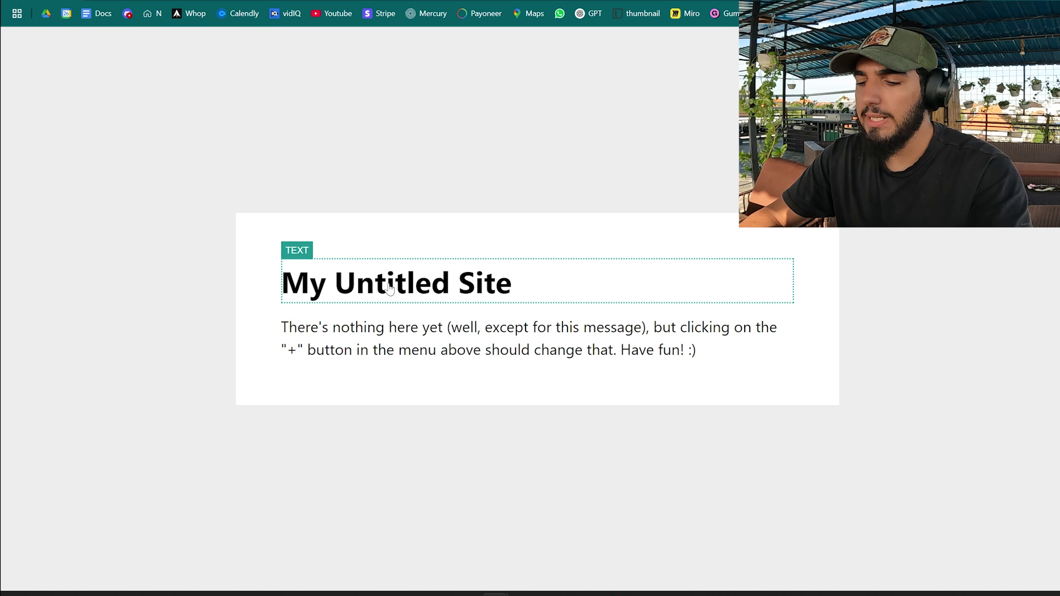
{"action": "left_click", "coordinate": [390, 289]}
{"action": "key", "text": "Delete"}
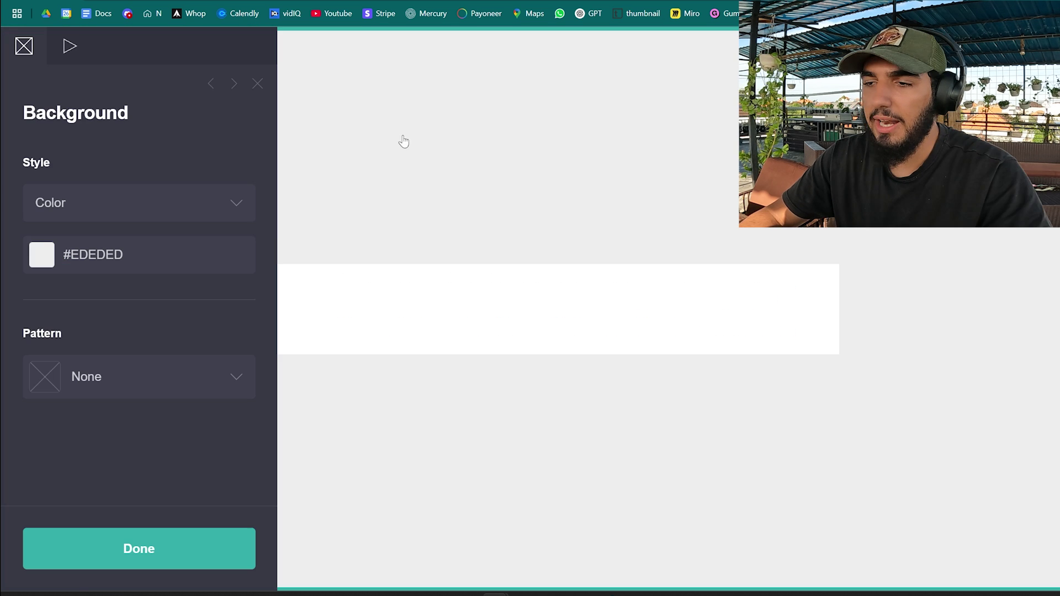
Set the background to a radial gradient with stop #2 set to black (#000000)
{"action": "left_click", "coordinate": [98, 195]}
{"action": "left_click", "coordinate": [98, 213]}
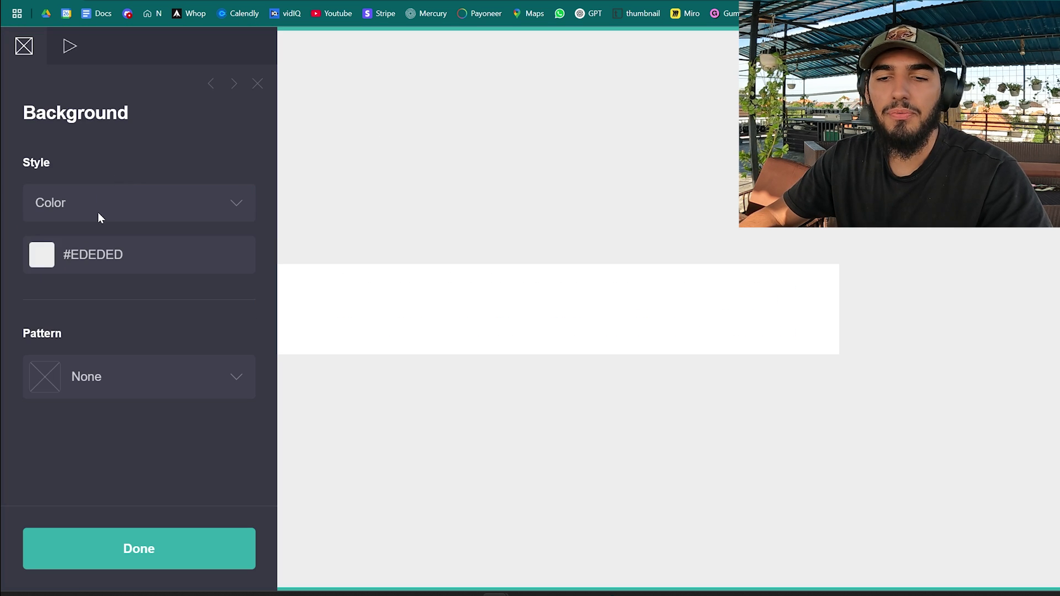
{"action": "left_click", "coordinate": [99, 209]}
{"action": "left_click", "coordinate": [91, 248]}
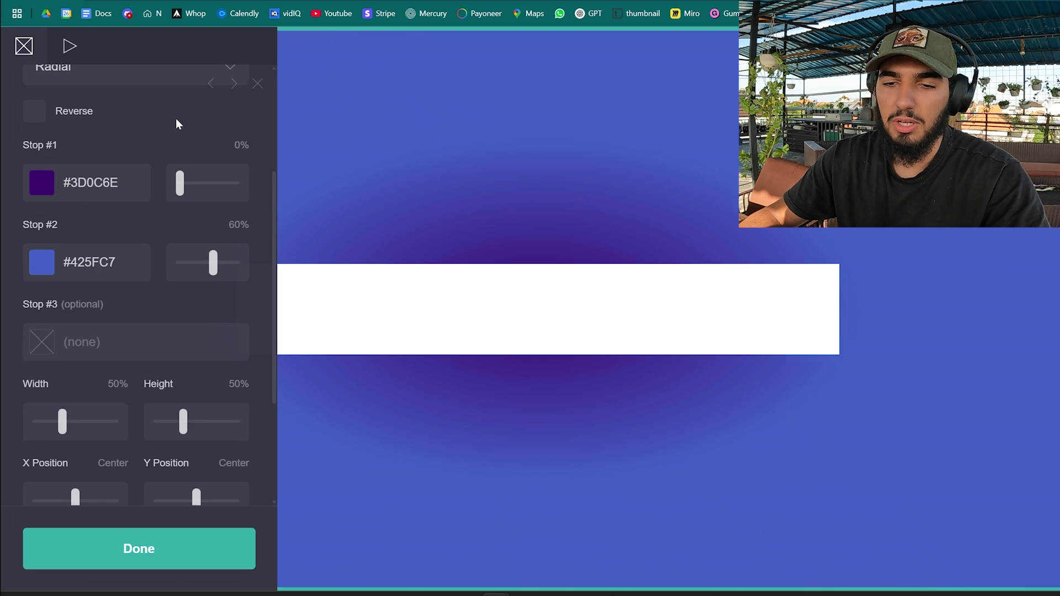
{"action": "left_click", "coordinate": [83, 260]}
{"action": "scroll", "coordinate": [114, 372], "scroll_direction": "down", "scroll_amount": 2}
{"action": "left_click_drag", "start_coordinate": [114, 372], "coordinate": [61, 409]}
{"action": "scroll", "coordinate": [106, 165], "scroll_direction": "down", "scroll_amount": 2}
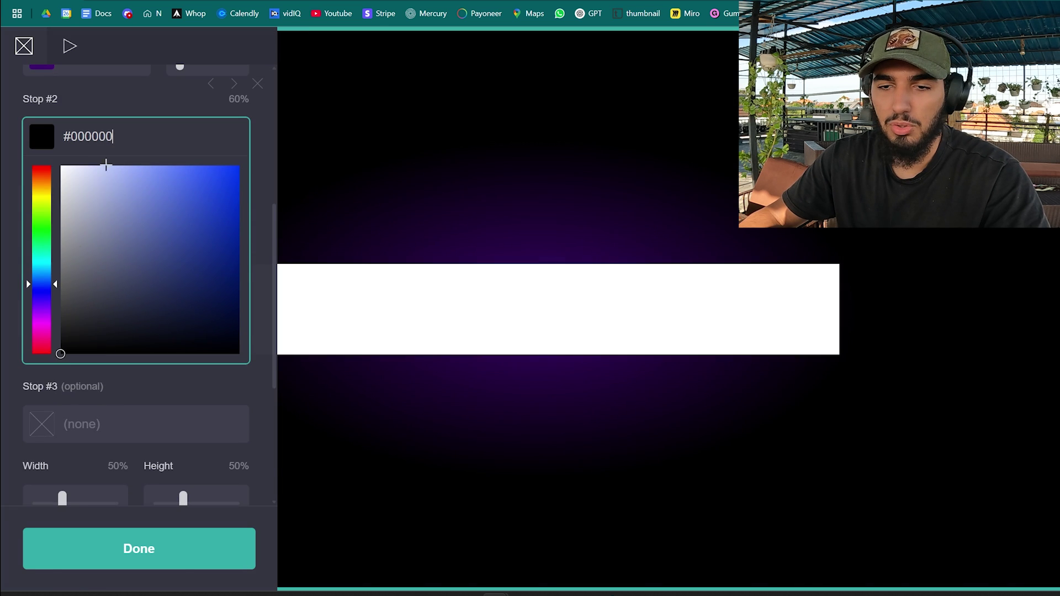
{"action": "left_click", "coordinate": [144, 108]}
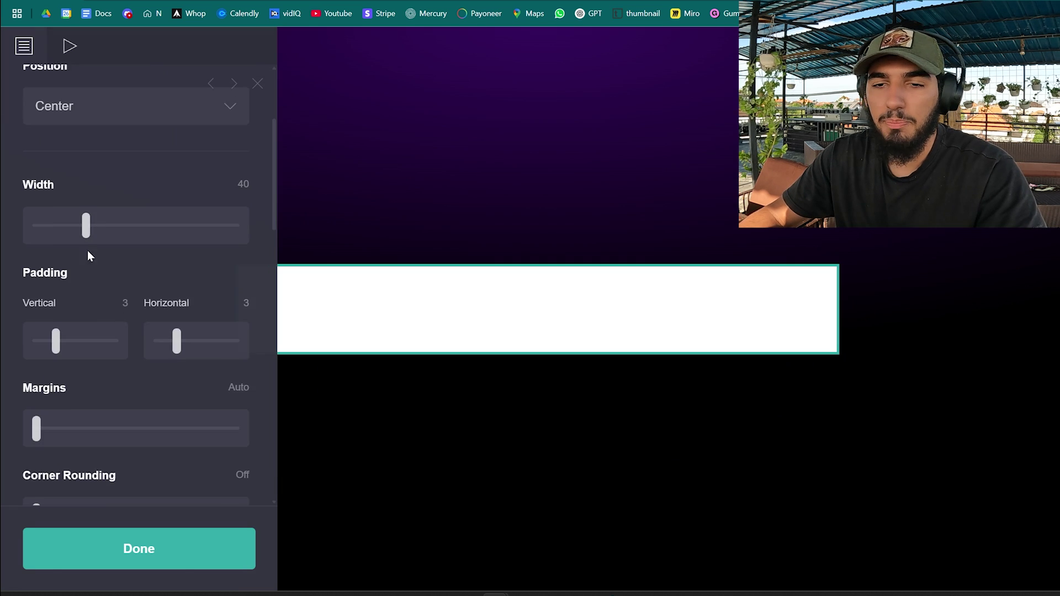
Set the page style to Default with width at Max, then add an empty container
{"action": "scroll", "coordinate": [88, 250], "scroll_direction": "up", "scroll_amount": 3}
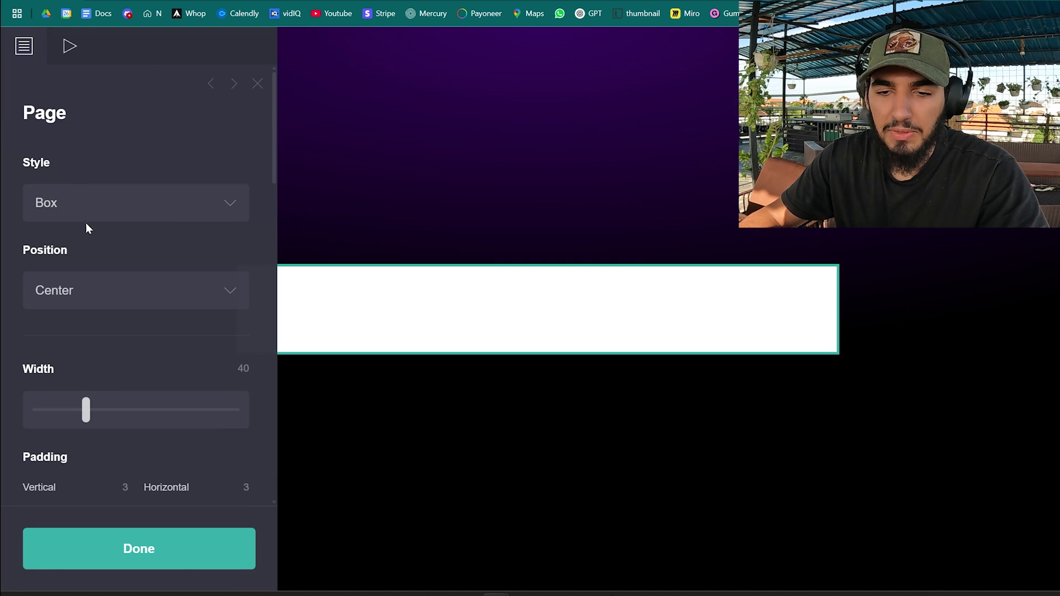
{"action": "left_click", "coordinate": [85, 204]}
{"action": "left_click", "coordinate": [82, 230]}
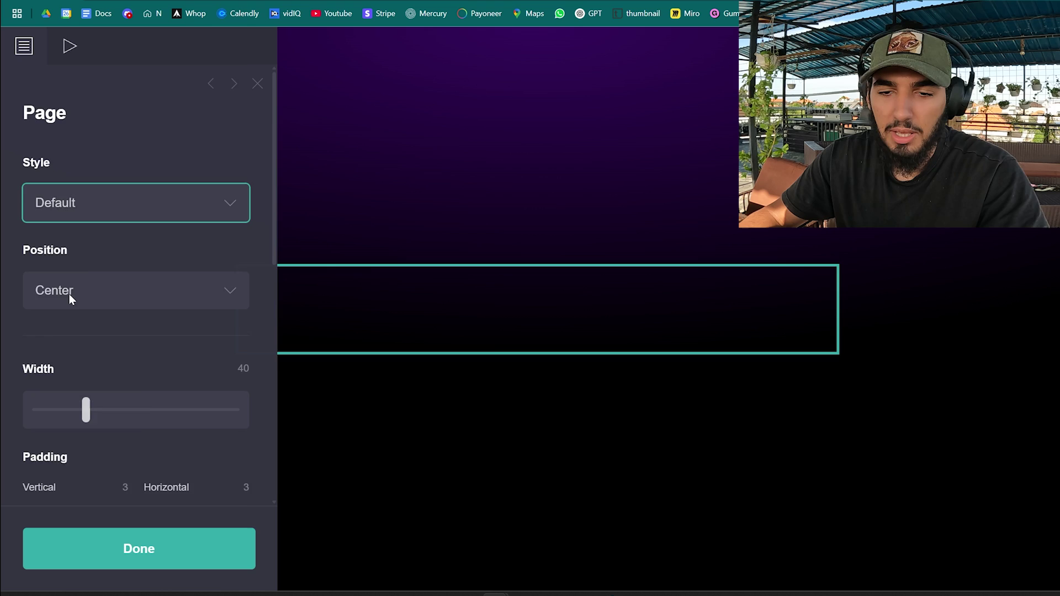
{"action": "scroll", "coordinate": [70, 298], "scroll_direction": "down", "scroll_amount": 2}
{"action": "left_click_drag", "start_coordinate": [85, 284], "coordinate": [161, 288]}
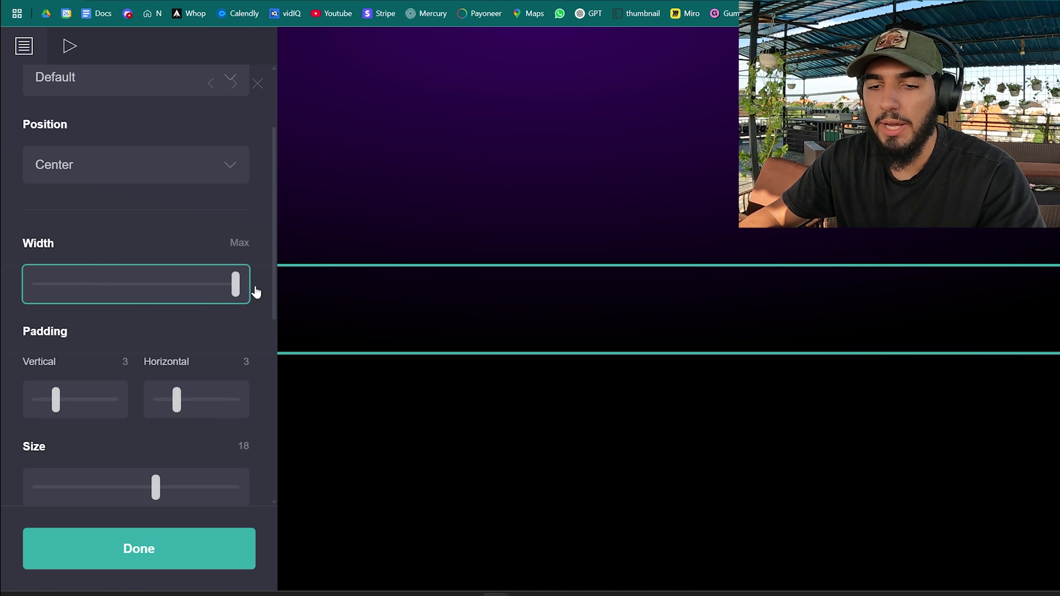
{"action": "left_click", "coordinate": [139, 548]}
{"action": "left_click", "coordinate": [774, 59]}
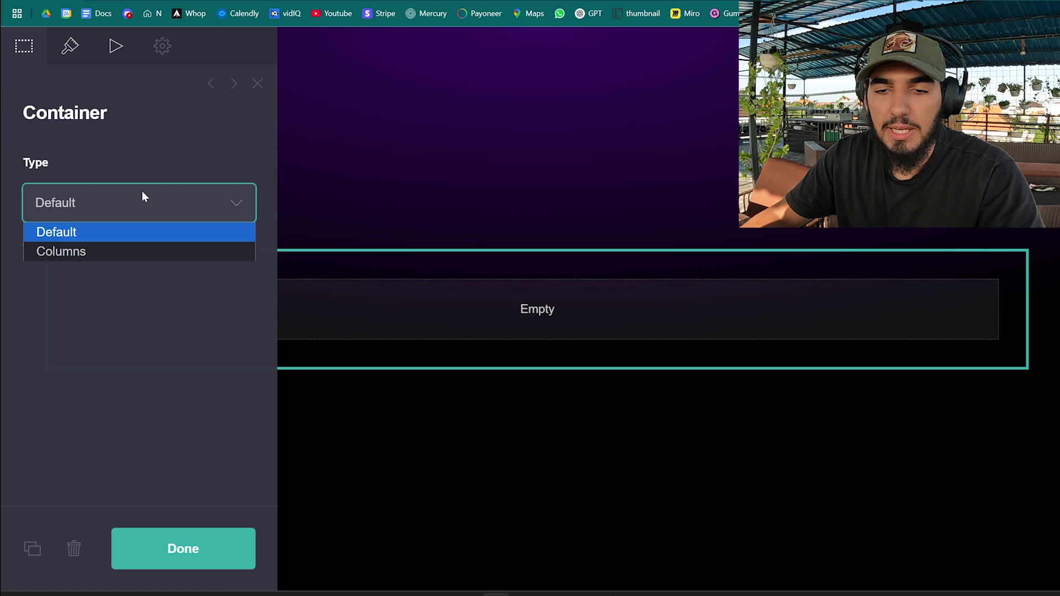
Make the container 50/50 columns and insert a video block into the left column
{"action": "left_click", "coordinate": [50, 252]}
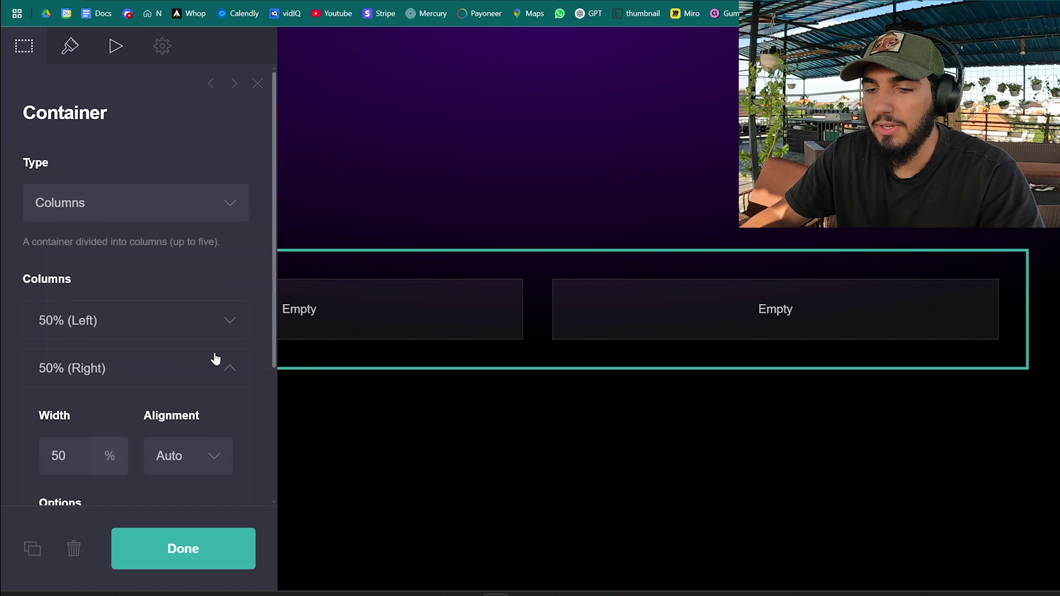
{"action": "left_click", "coordinate": [216, 361]}
{"action": "left_click", "coordinate": [219, 536]}
{"action": "left_click", "coordinate": [774, 58]}
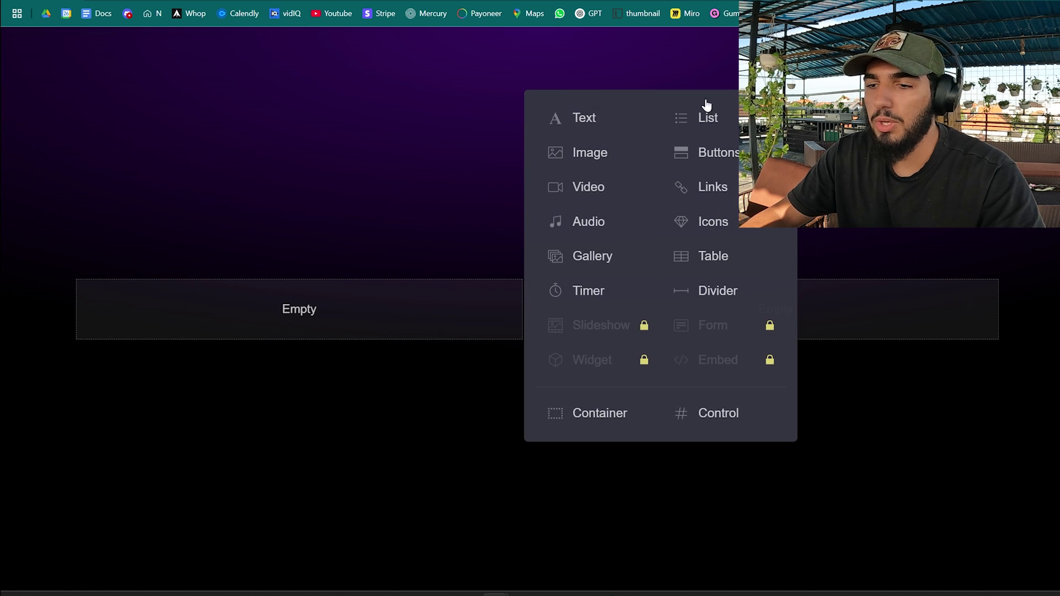
{"action": "left_click", "coordinate": [589, 187]}
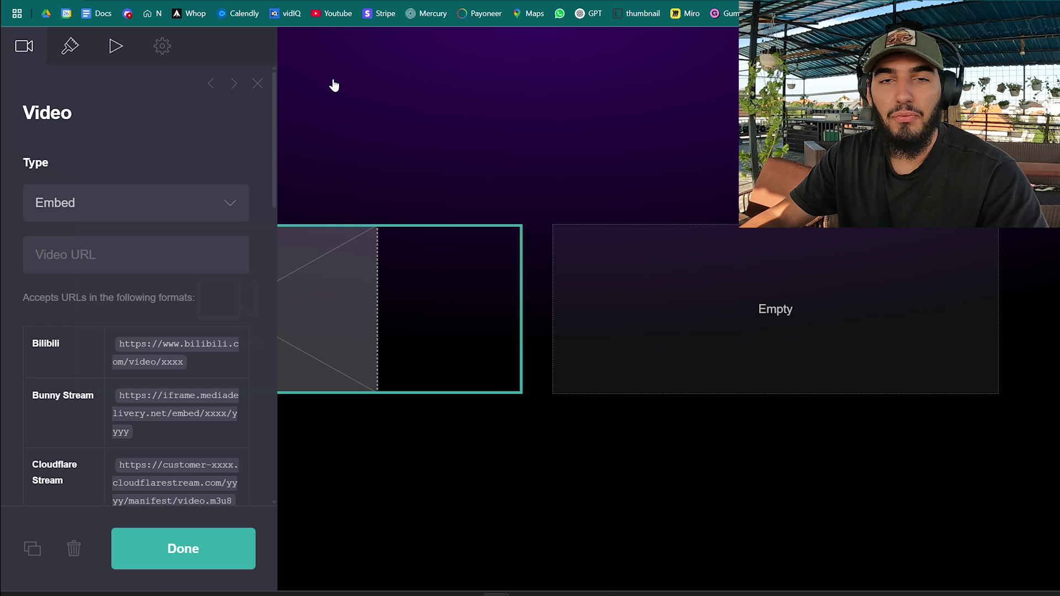
On the YouTube channel page, show the Videos tab and browse its video list
{"action": "left_click", "coordinate": [332, 13]}
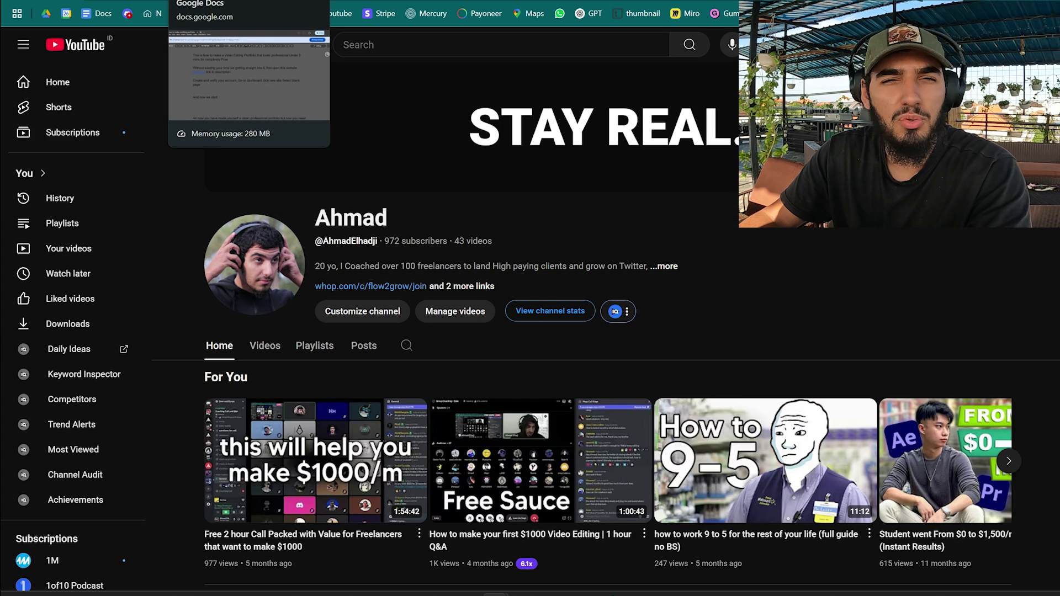
{"action": "left_click", "coordinate": [265, 343]}
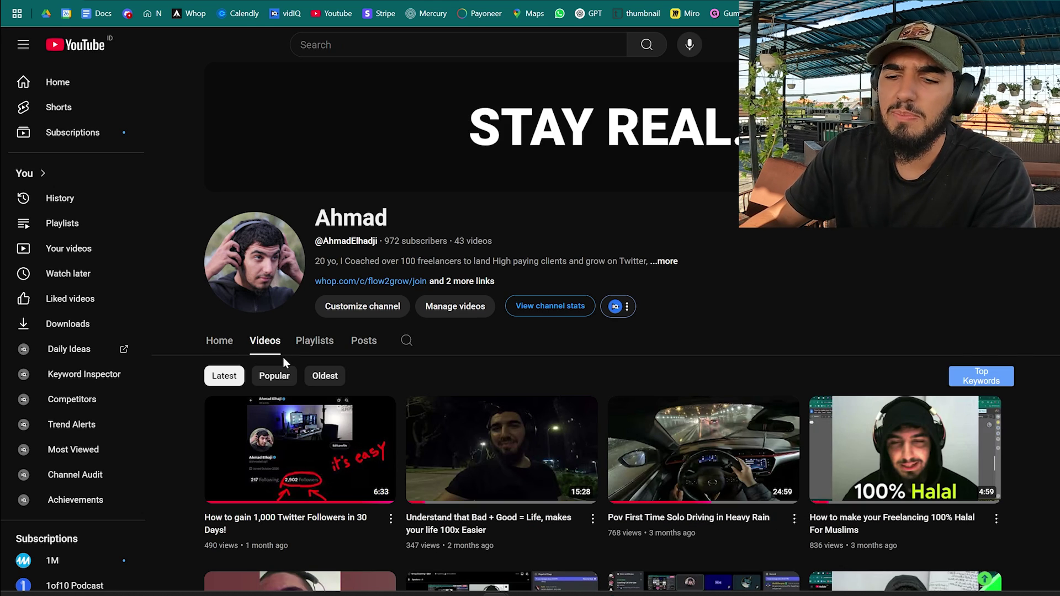
{"action": "scroll", "coordinate": [338, 341], "scroll_direction": "down", "scroll_amount": 1}
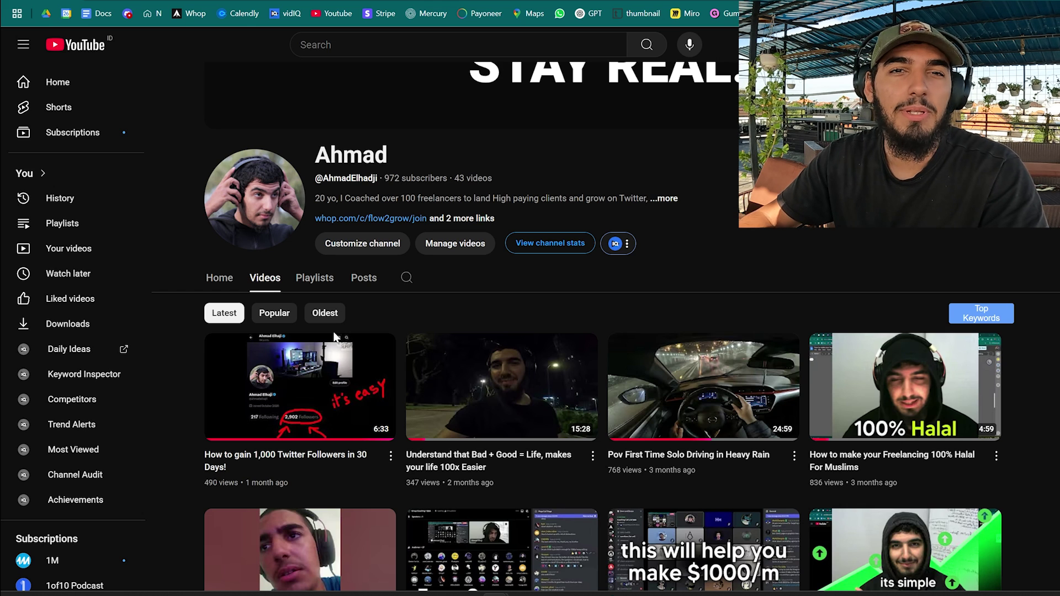
{"action": "scroll", "coordinate": [386, 312], "scroll_direction": "down", "scroll_amount": 1}
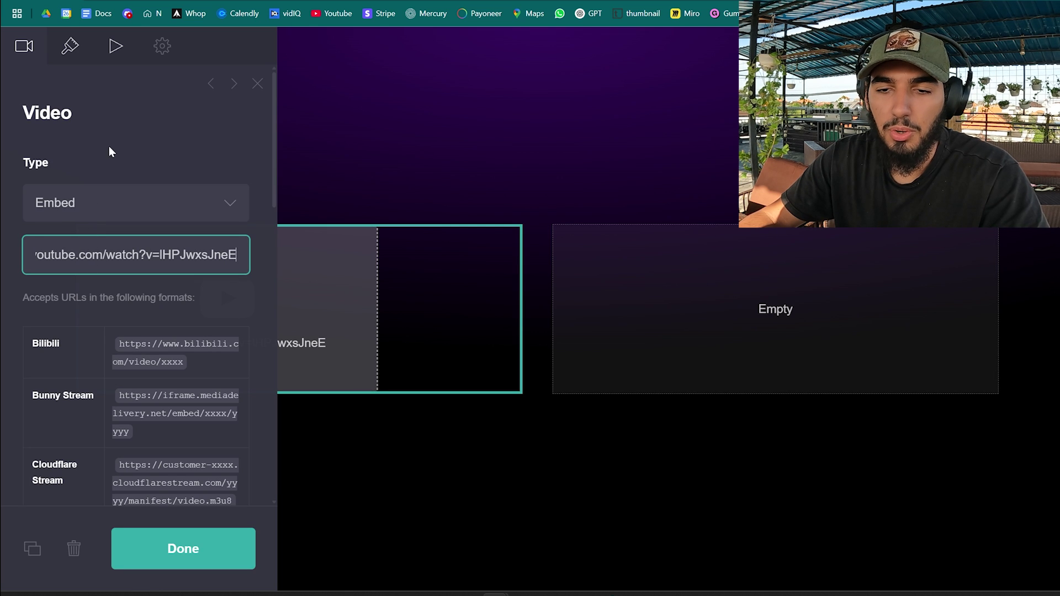
Increase the video block's Size slider in its Appearance settings
{"action": "left_click", "coordinate": [70, 45]}
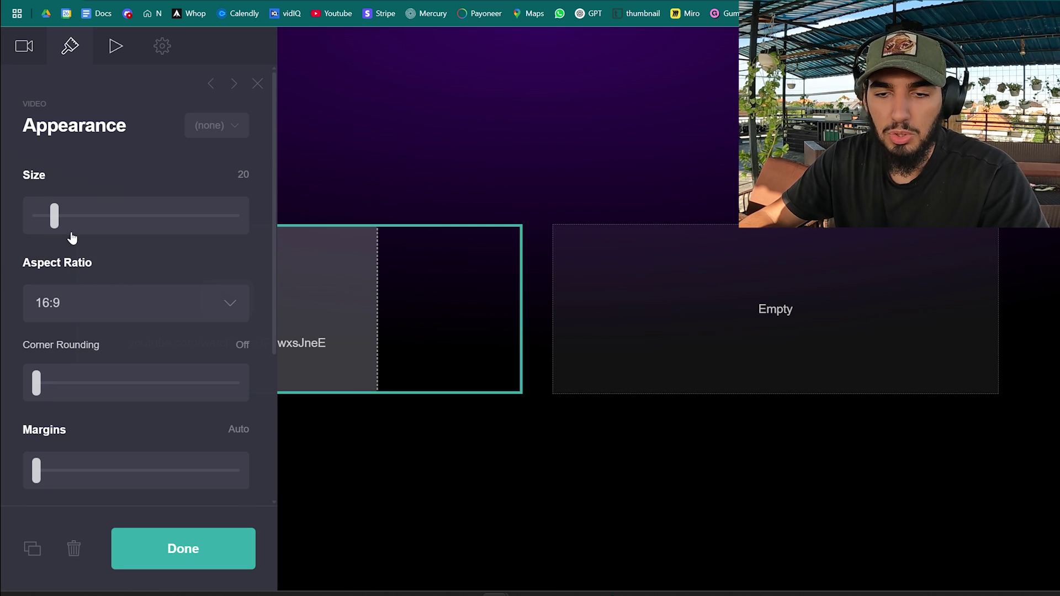
{"action": "left_click_drag", "start_coordinate": [54, 215], "coordinate": [78, 216]}
{"action": "left_click", "coordinate": [171, 558]}
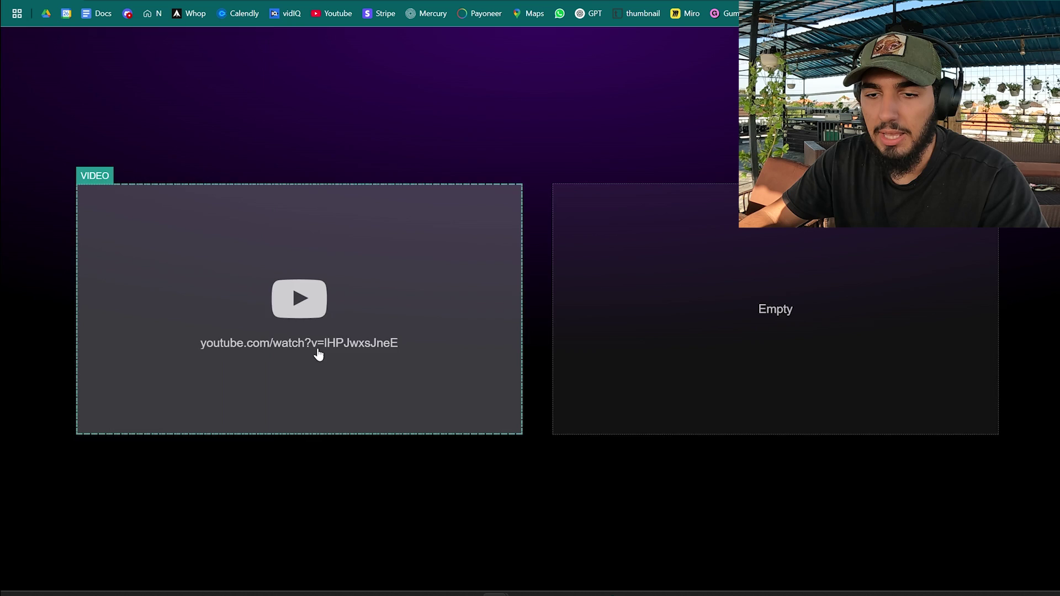
{"action": "left_click", "coordinate": [319, 354]}
{"action": "left_click", "coordinate": [439, 305]}
Duplicate the video block into the right column and open the '100% Halal' video page
{"action": "left_click", "coordinate": [350, 294]}
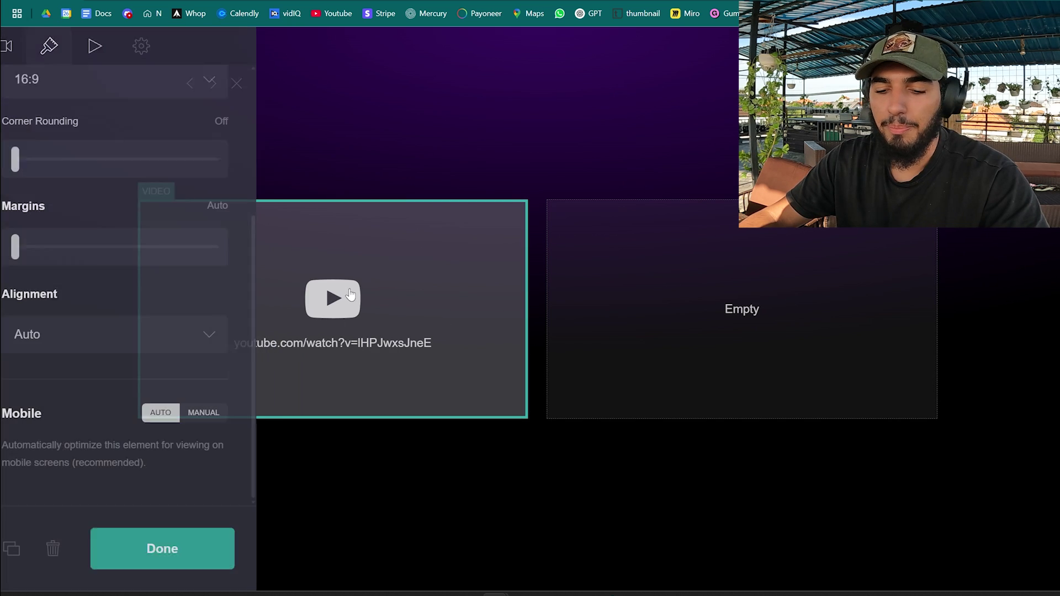
{"action": "key", "text": "ctrl+d"}
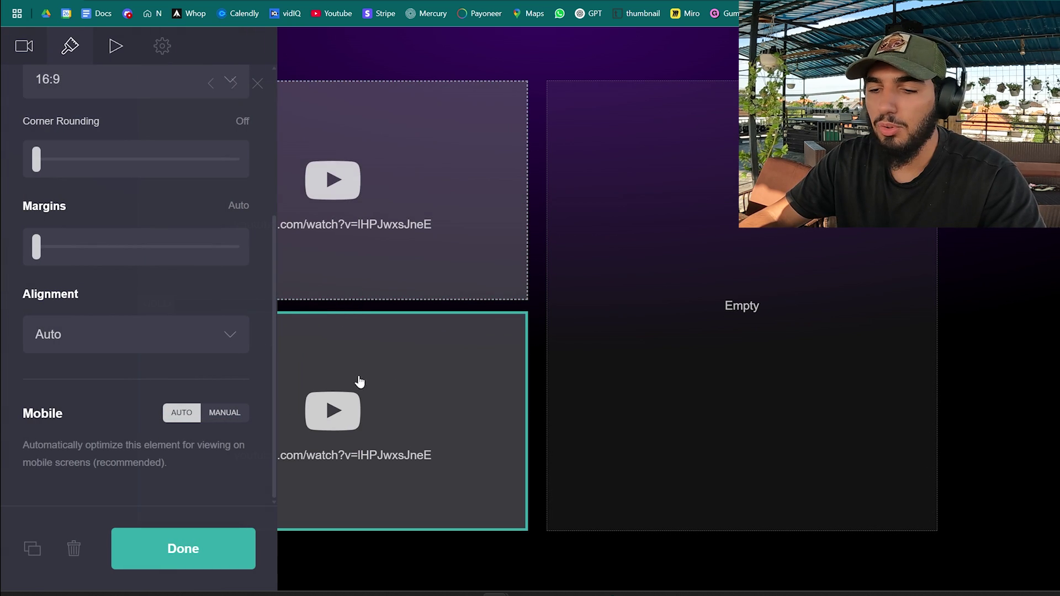
{"action": "left_click_drag", "start_coordinate": [360, 382], "coordinate": [743, 276]}
{"action": "left_click", "coordinate": [396, 59]}
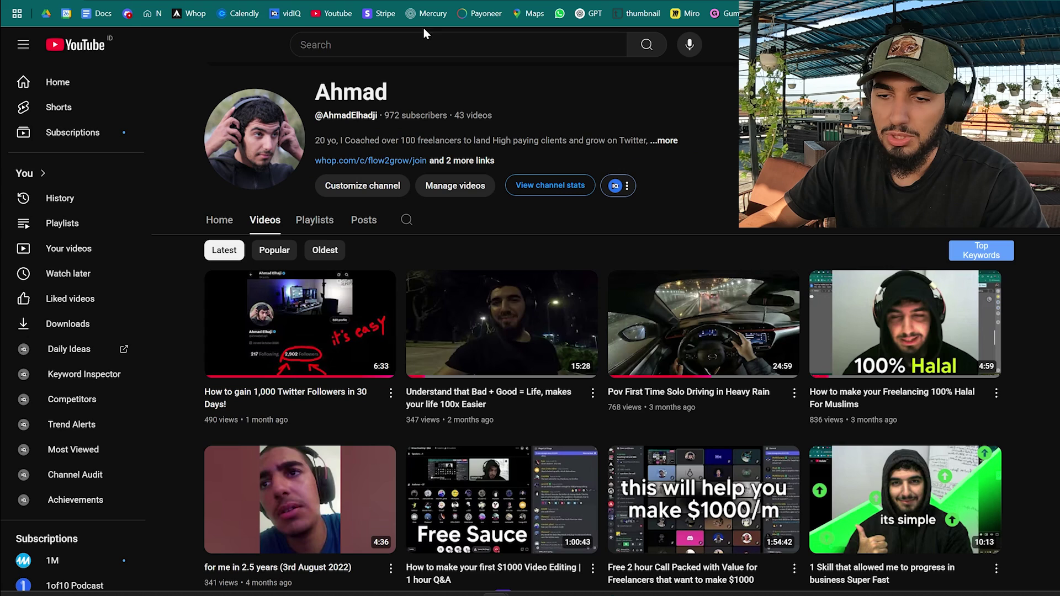
{"action": "left_click", "coordinate": [905, 323]}
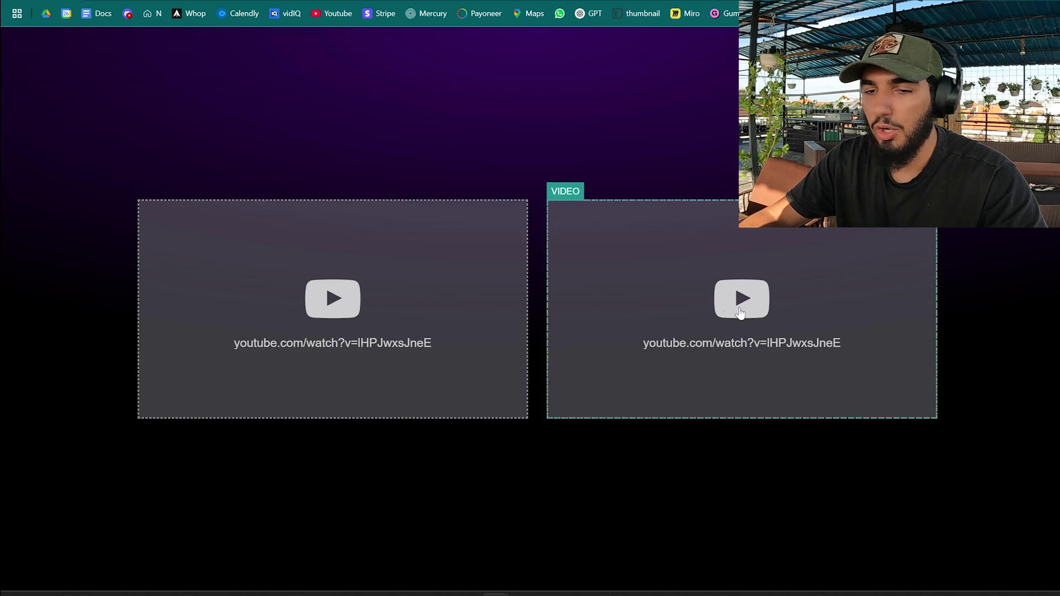
Give the right video a new link and fill in the publish title and portfolio-name description
{"action": "left_click", "coordinate": [739, 311]}
{"action": "scroll", "coordinate": [67, 199], "scroll_direction": "up", "scroll_amount": 5}
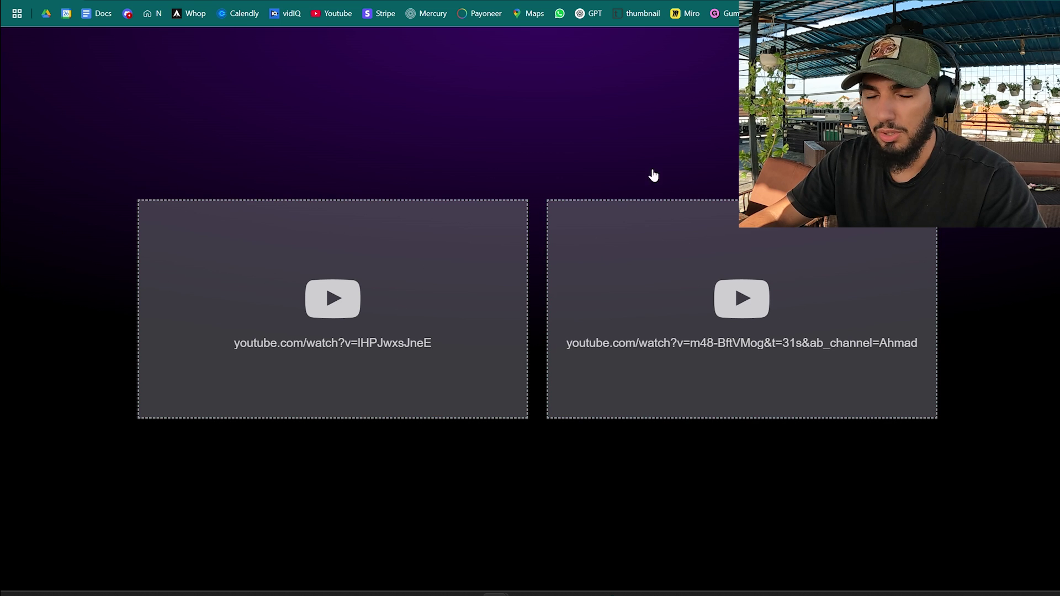
{"action": "left_click", "coordinate": [734, 128]}
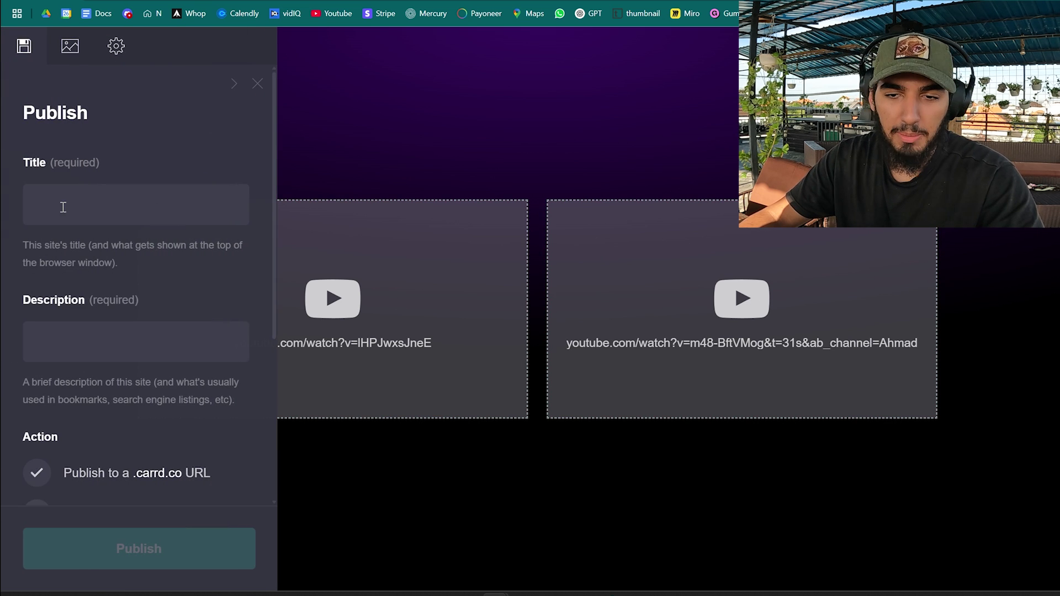
{"action": "left_click", "coordinate": [71, 353]}
{"action": "type", "text": "Ahmad Portfolio"}
{"action": "scroll", "coordinate": [75, 331], "scroll_direction": "down", "scroll_amount": 3}
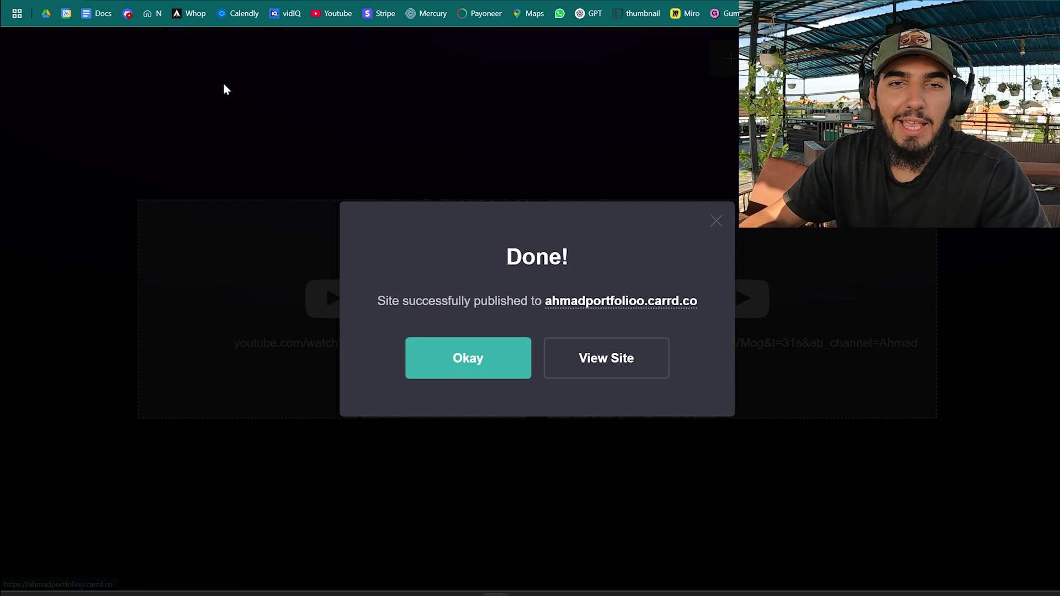
Publish to the .carrd.co address and add a 'Your favorite video editor' text heading
{"action": "left_click", "coordinate": [234, 84]}
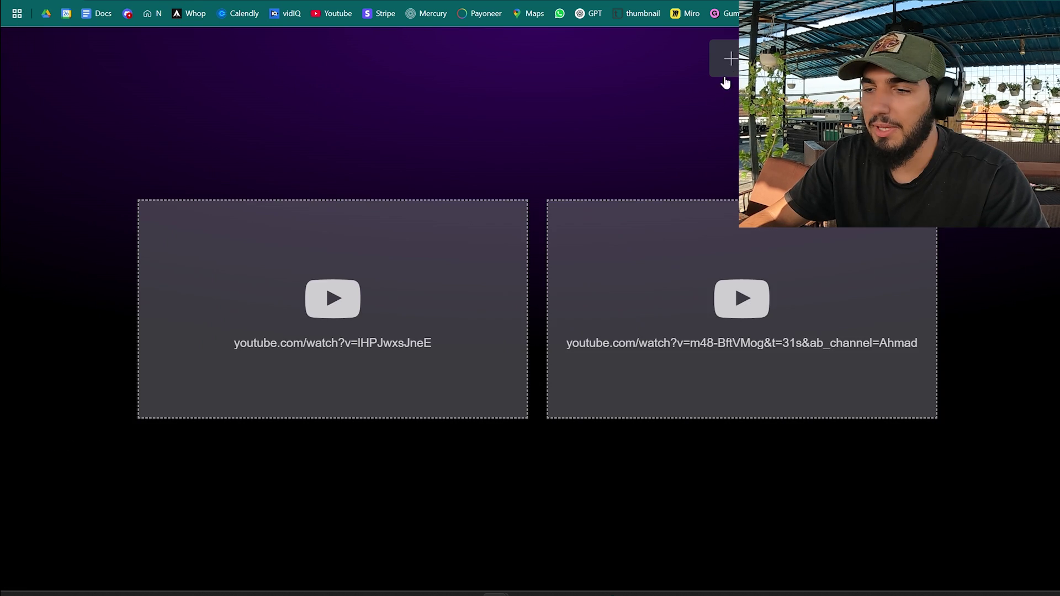
{"action": "left_click", "coordinate": [732, 58]}
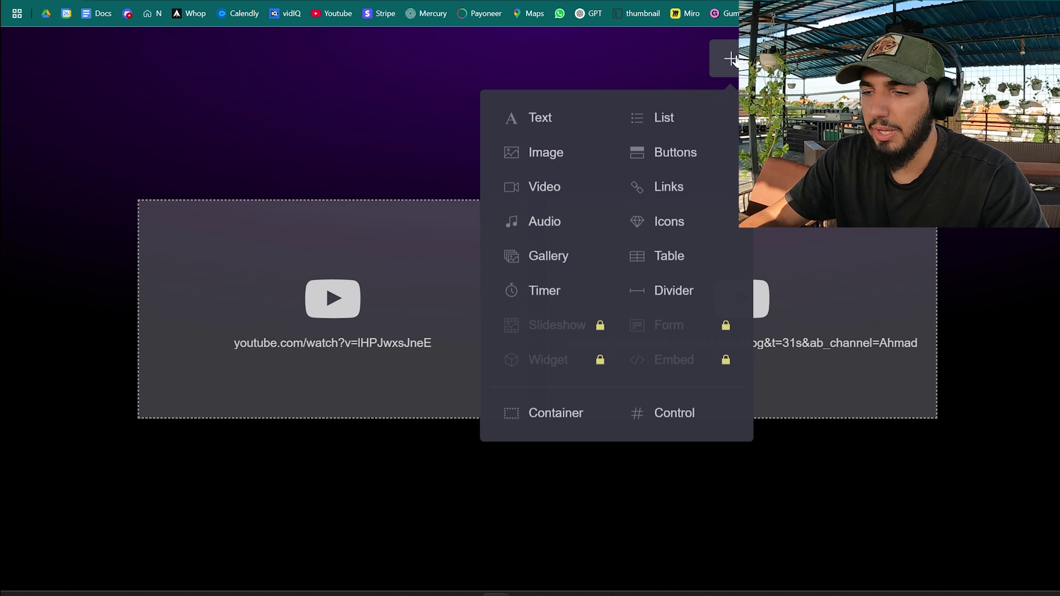
{"action": "left_click", "coordinate": [565, 121]}
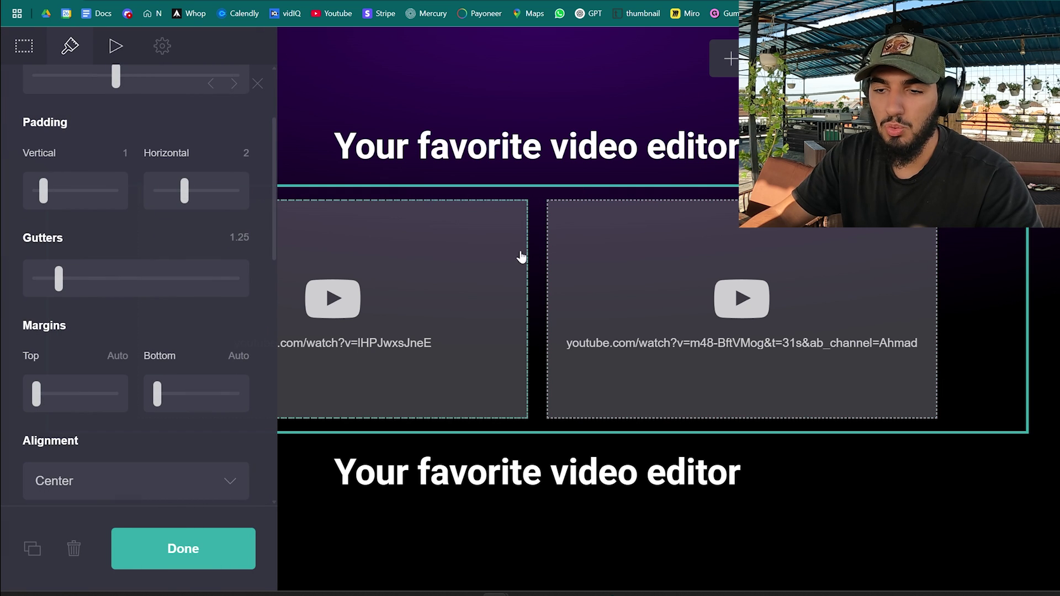
Duplicate the two-video row and swap new YouTube links into the copied videos
{"action": "key", "text": "ctrl+d"}
{"action": "scroll", "coordinate": [543, 258], "scroll_direction": "down", "scroll_amount": 3}
{"action": "scroll", "coordinate": [607, 276], "scroll_direction": "up", "scroll_amount": 3}
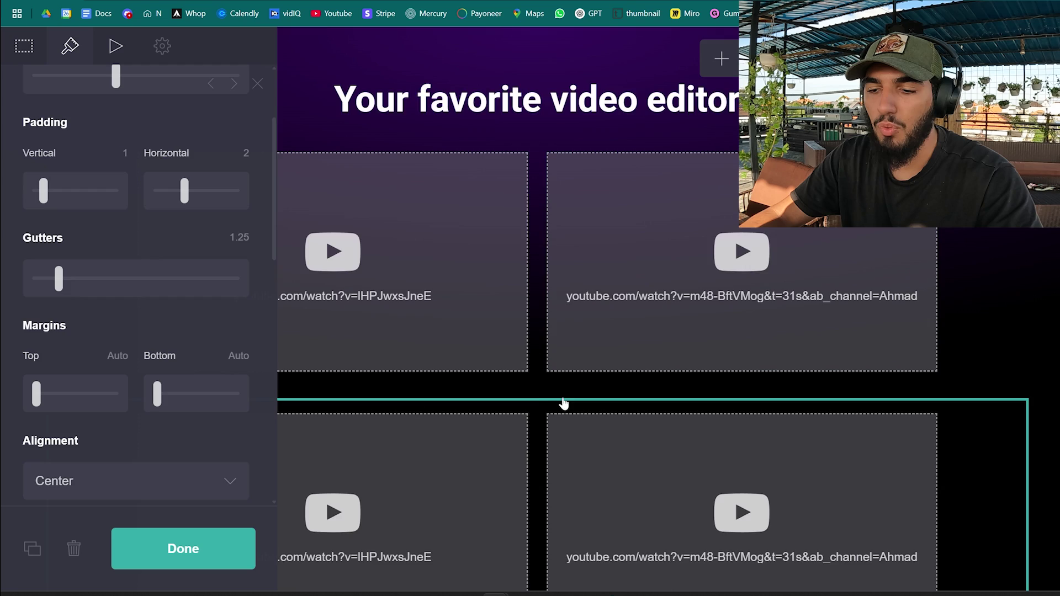
{"action": "scroll", "coordinate": [497, 353], "scroll_direction": "down", "scroll_amount": 3}
{"action": "left_click", "coordinate": [442, 316]}
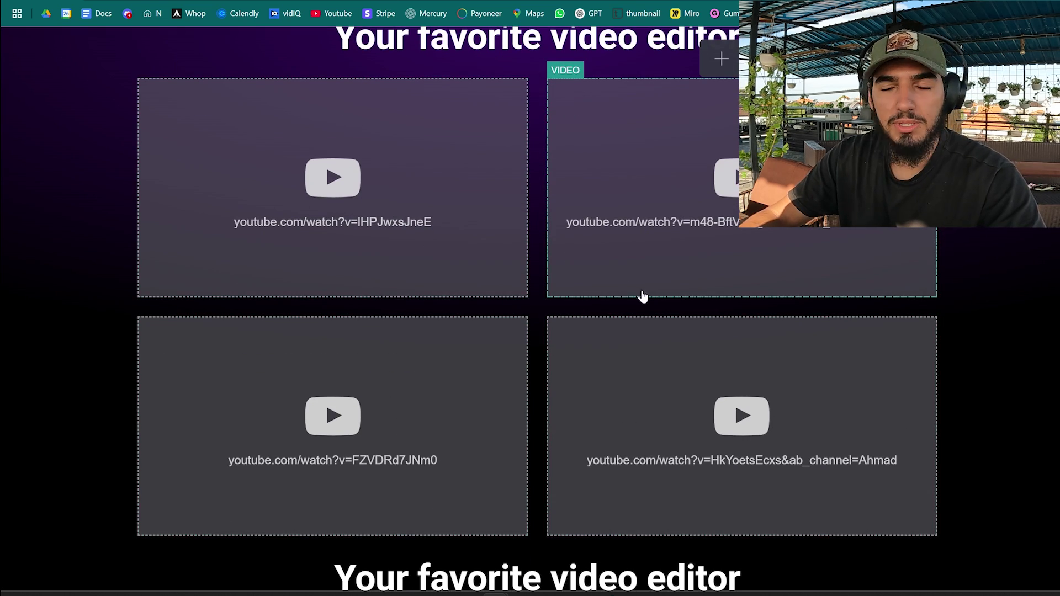
{"action": "scroll", "coordinate": [644, 296], "scroll_direction": "down", "scroll_amount": 1}
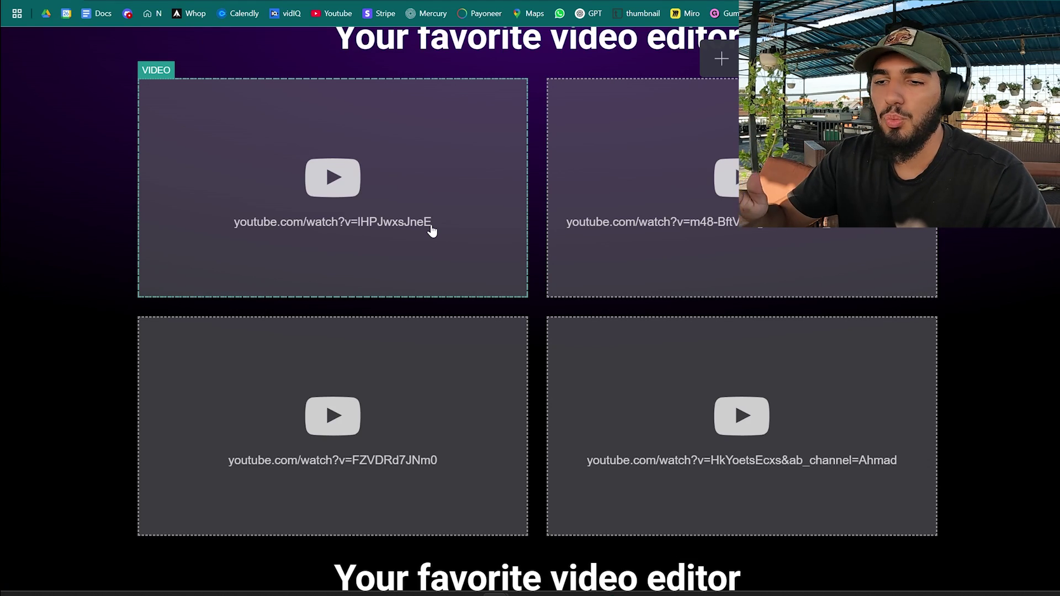
{"action": "scroll", "coordinate": [432, 231], "scroll_direction": "up", "scroll_amount": 1}
Change the heading below the video grid to 'shorts'
{"action": "scroll", "coordinate": [507, 240], "scroll_direction": "down", "scroll_amount": 2}
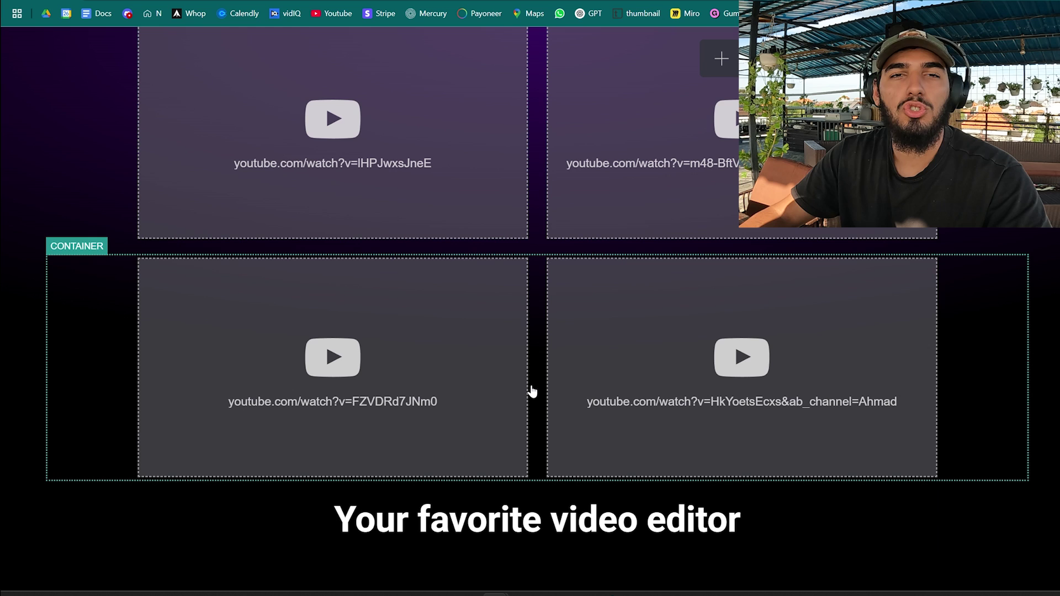
{"action": "left_click", "coordinate": [526, 539]}
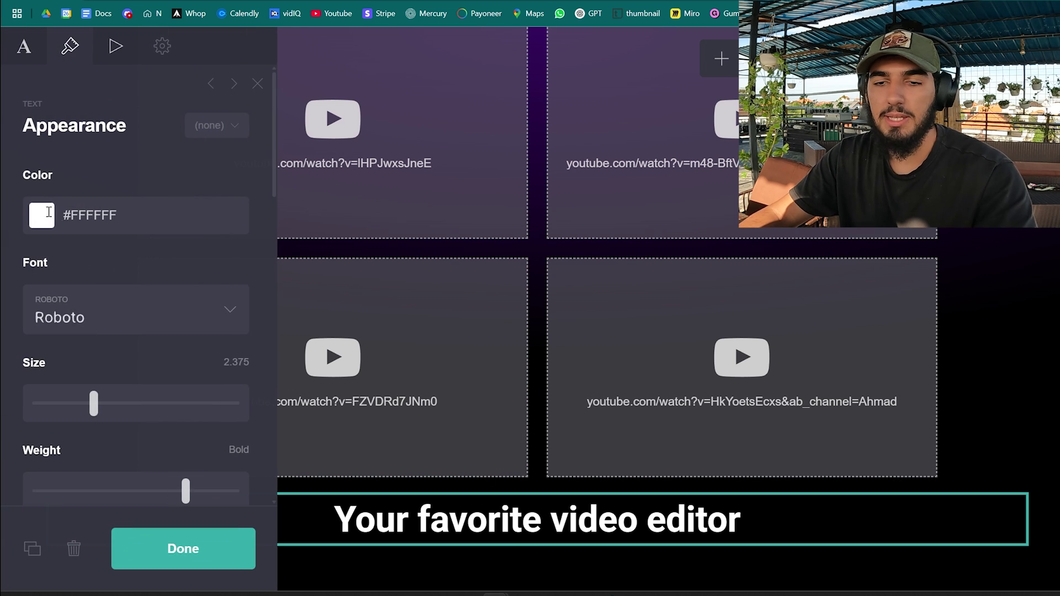
{"action": "left_click", "coordinate": [24, 47]}
{"action": "left_click", "coordinate": [101, 175]}
{"action": "key", "text": "ctrl+a"}
{"action": "type", "text": "s"}
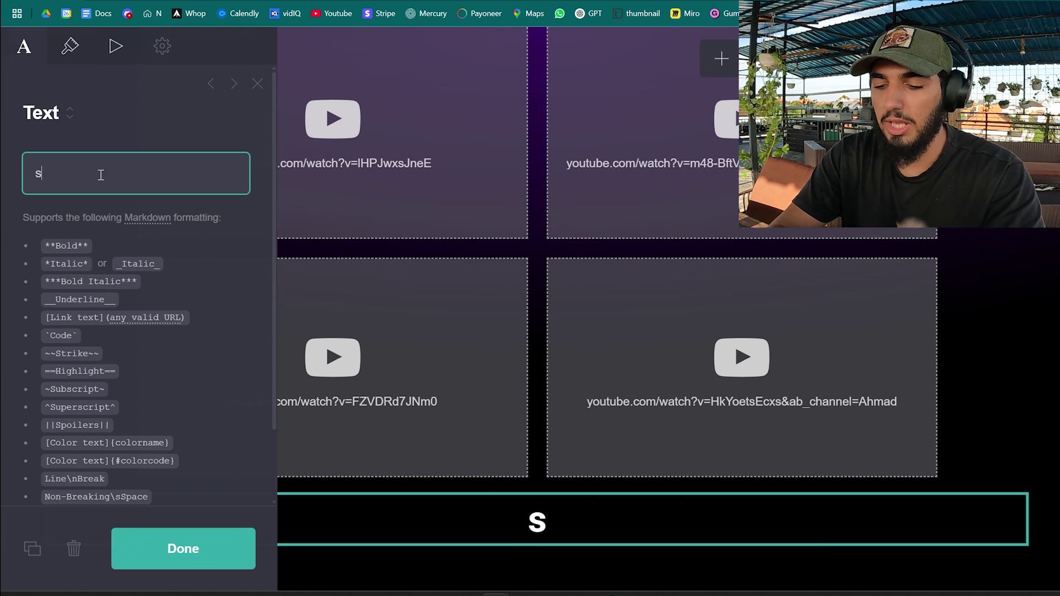
{"action": "type", "text": "hort"}
{"action": "type", "text": "s"}
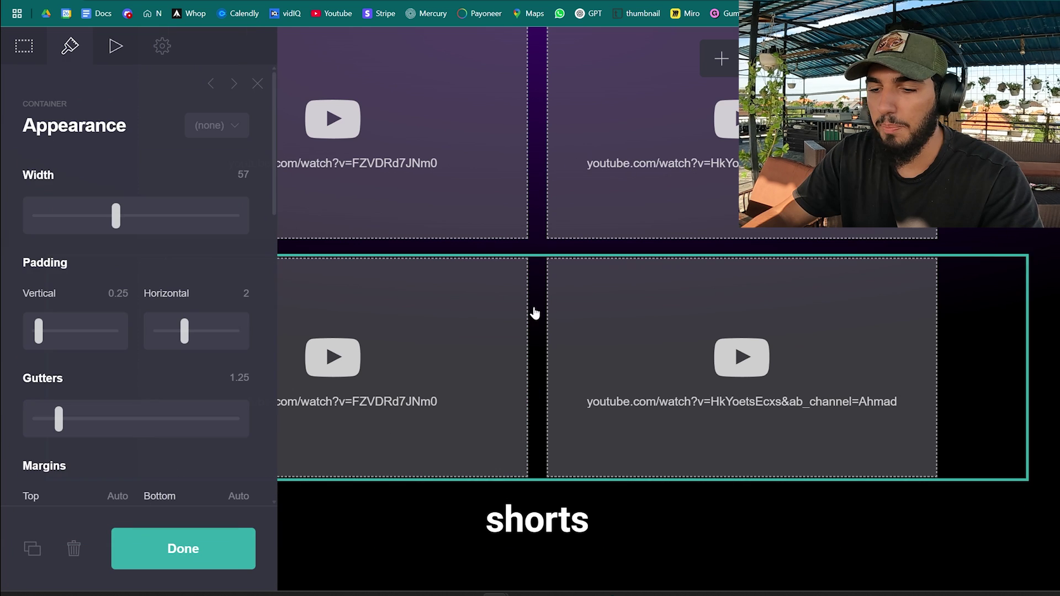
Move the duplicated video row under 'shorts', set its video to 9:16, and shrink it
{"action": "left_click_drag", "start_coordinate": [535, 312], "coordinate": [541, 546]}
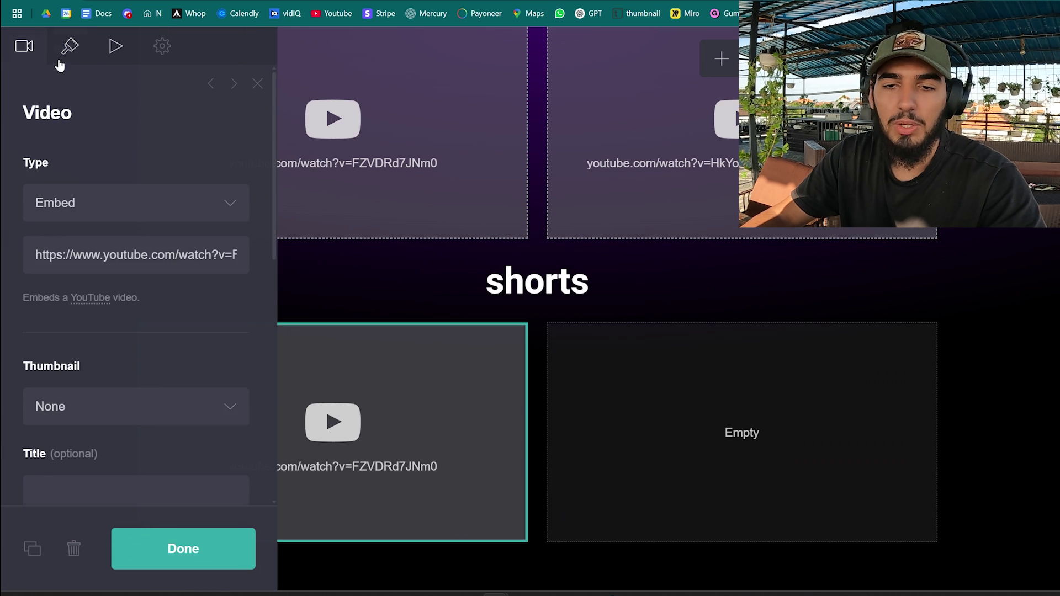
{"action": "left_click", "coordinate": [68, 49]}
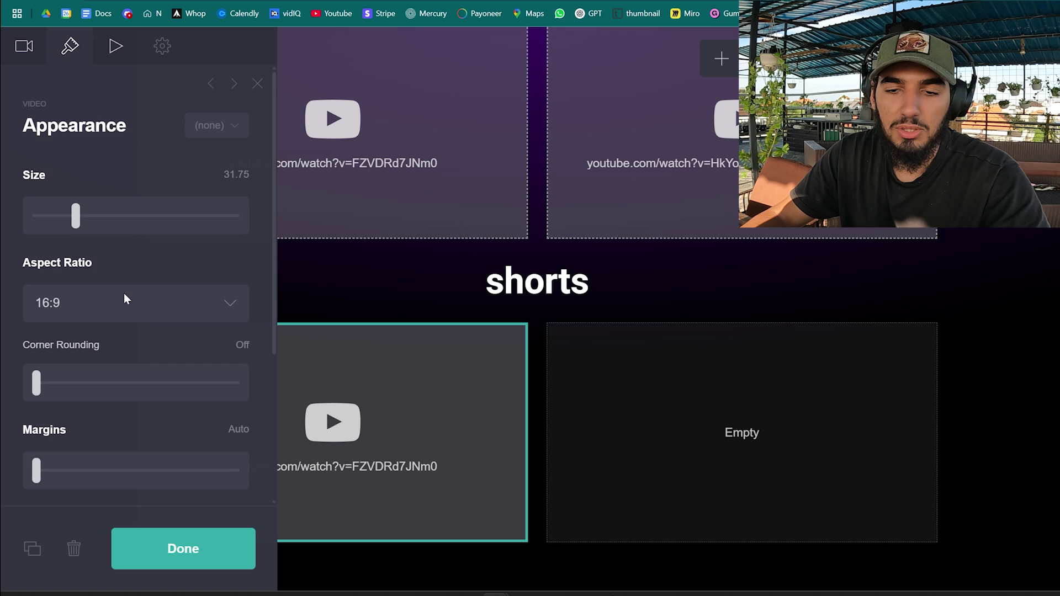
{"action": "scroll", "coordinate": [123, 290], "scroll_direction": "down", "scroll_amount": 3}
{"action": "scroll", "coordinate": [107, 200], "scroll_direction": "up", "scroll_amount": 1}
{"action": "left_click", "coordinate": [103, 205]}
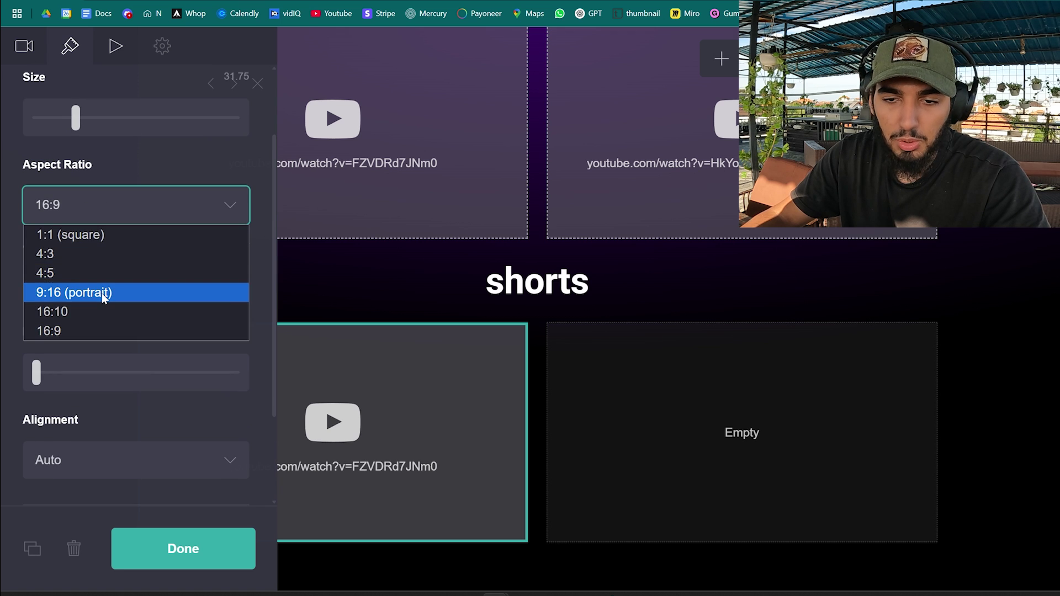
{"action": "left_click", "coordinate": [101, 294]}
{"action": "left_click", "coordinate": [201, 564]}
{"action": "left_click_drag", "start_coordinate": [75, 220], "coordinate": [40, 221]}
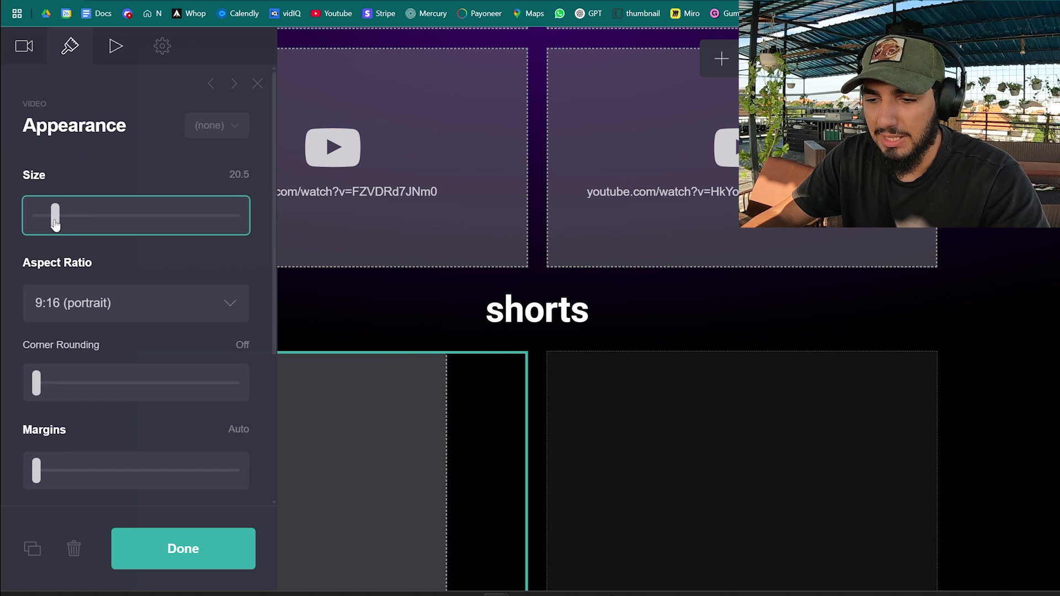
{"action": "left_click", "coordinate": [166, 549]}
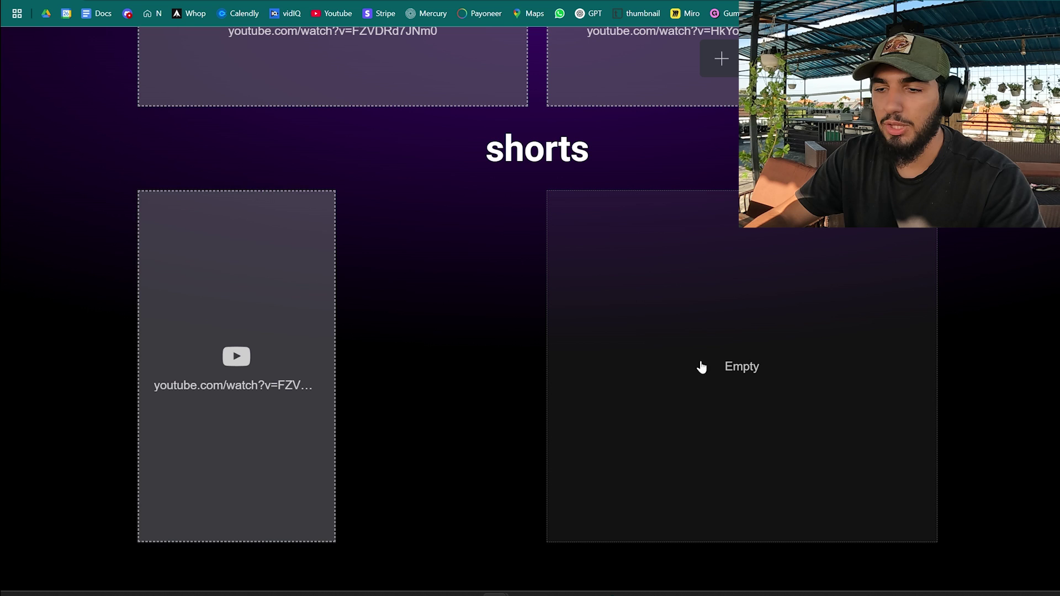
Add a third and fourth column to the shorts row
{"action": "left_click", "coordinate": [642, 286]}
{"action": "left_click", "coordinate": [24, 46]}
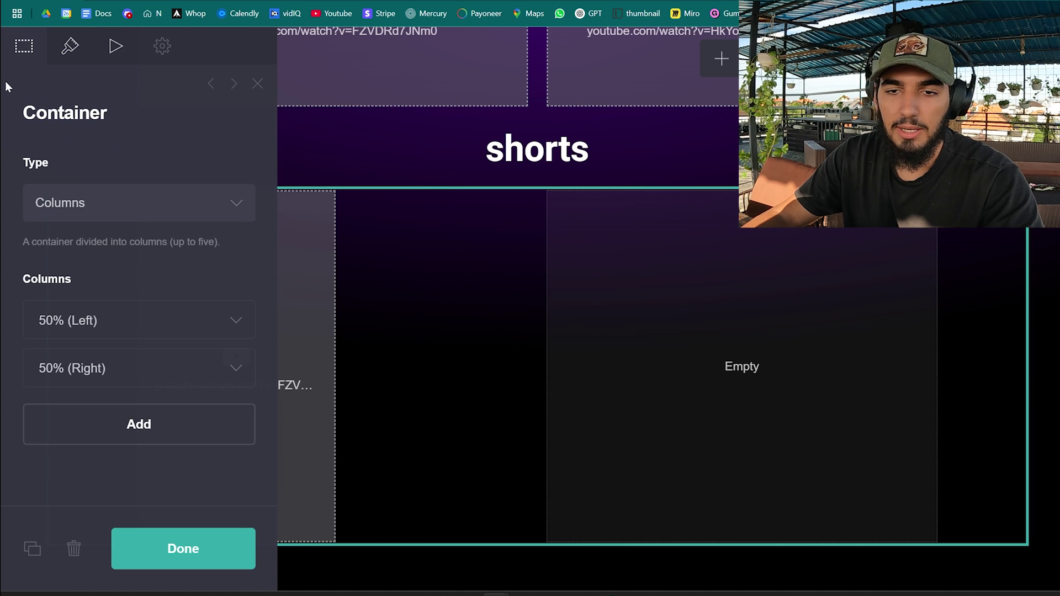
{"action": "left_click", "coordinate": [106, 423]}
{"action": "scroll", "coordinate": [135, 415], "scroll_direction": "down", "scroll_amount": 3}
{"action": "left_click", "coordinate": [183, 301]}
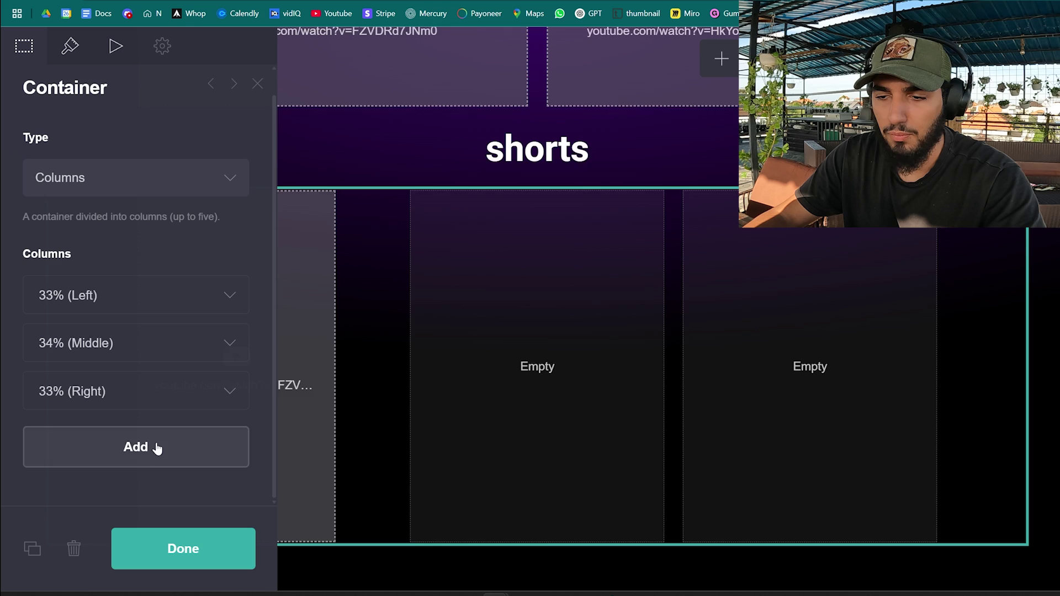
{"action": "left_click", "coordinate": [158, 447]}
{"action": "left_click", "coordinate": [214, 544]}
Duplicate the short video and move the copies into the second and third columns
{"action": "left_click", "coordinate": [244, 368]}
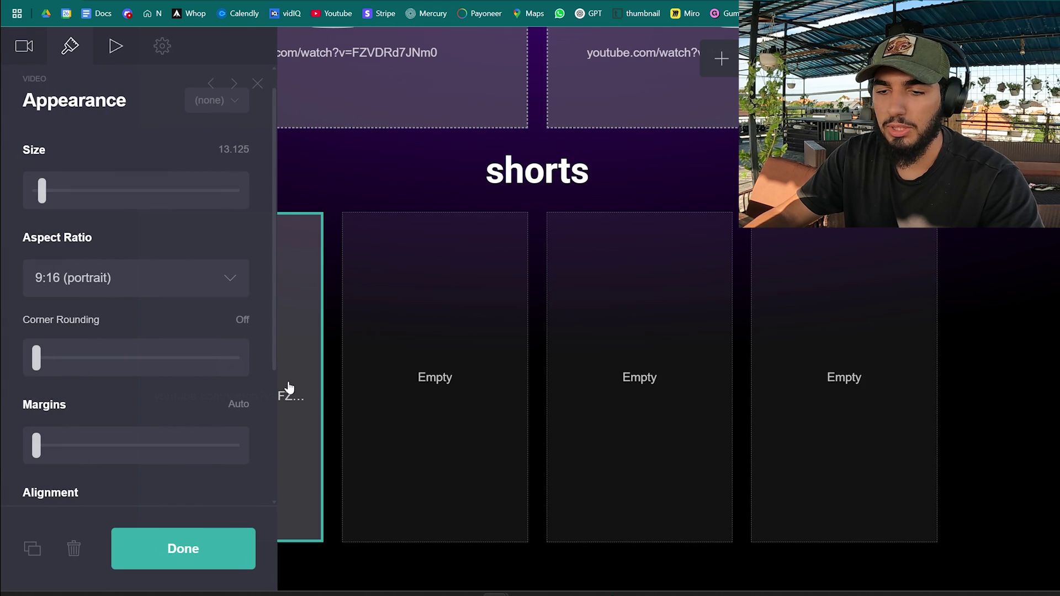
{"action": "key", "text": "ctrl+d"}
{"action": "scroll", "coordinate": [296, 404], "scroll_direction": "down", "scroll_amount": 10}
{"action": "key", "text": "ctrl+d"}
{"action": "key", "text": "ctrl+d"}
{"action": "left_click_drag", "start_coordinate": [301, 448], "coordinate": [468, 331]}
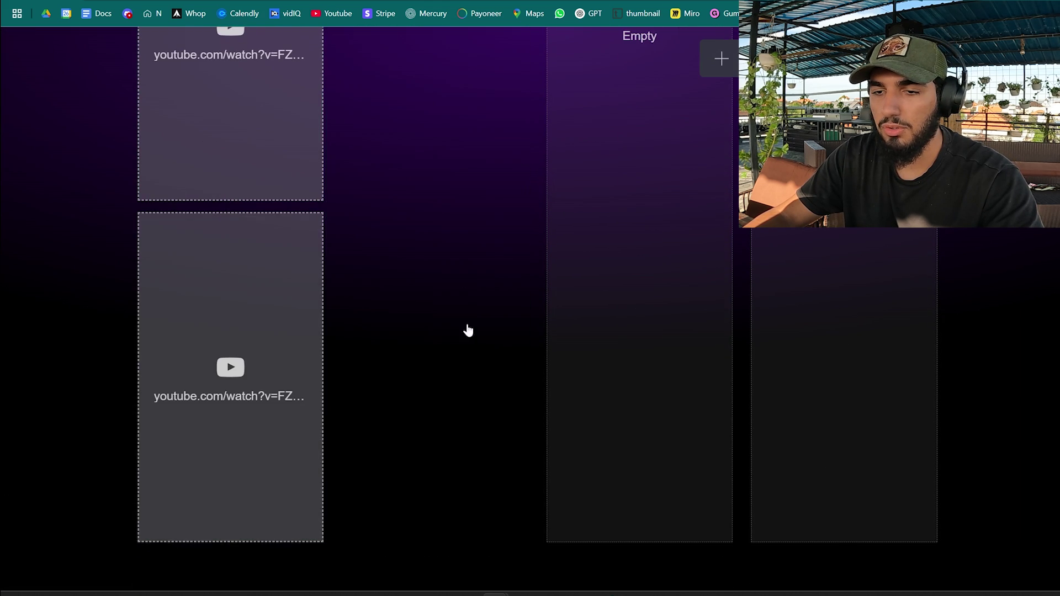
{"action": "left_click_drag", "start_coordinate": [270, 193], "coordinate": [690, 287]}
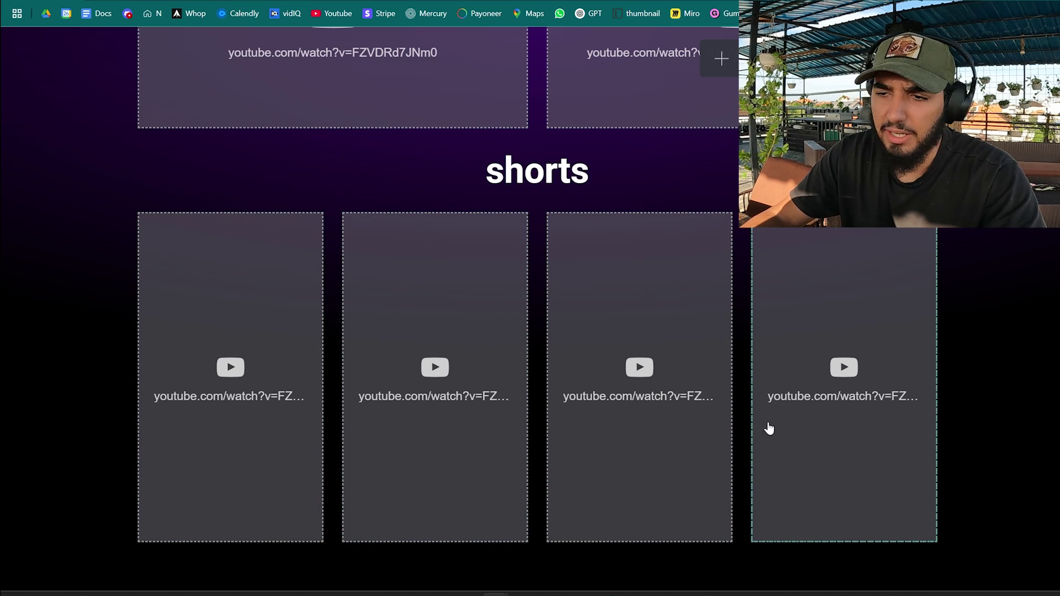
{"action": "scroll", "coordinate": [598, 341], "scroll_direction": "up", "scroll_amount": 7}
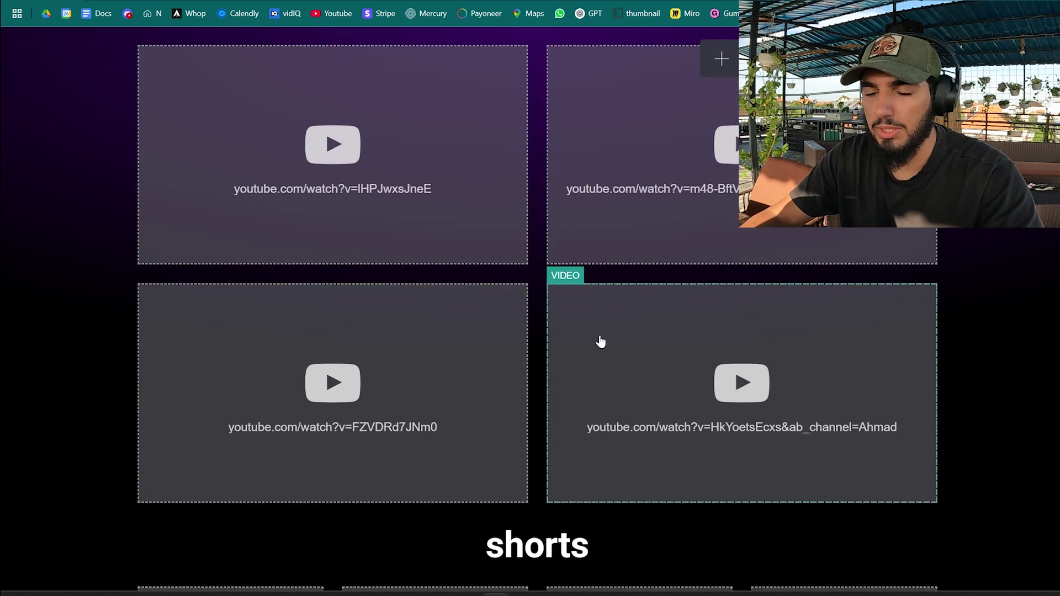
{"action": "scroll", "coordinate": [872, 478], "scroll_direction": "down", "scroll_amount": 7}
{"action": "scroll", "coordinate": [606, 421], "scroll_direction": "up", "scroll_amount": 8}
{"action": "scroll", "coordinate": [636, 193], "scroll_direction": "down", "scroll_amount": 8}
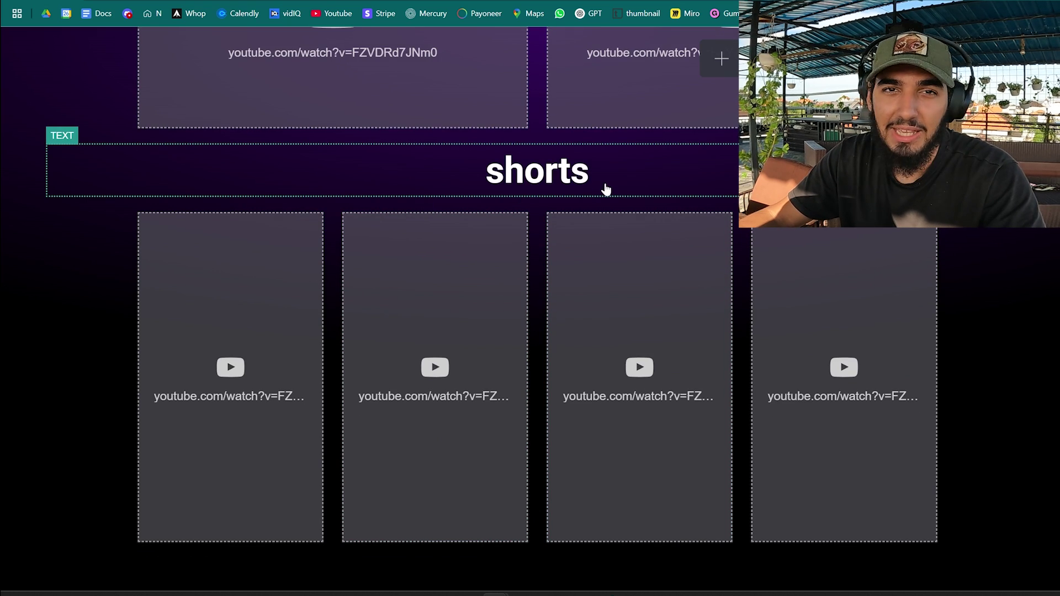
Copy the shorts heading below the short videos and rename it 'My lovely clients'
{"action": "left_click", "coordinate": [605, 187]}
{"action": "key", "text": "ctrl+d"}
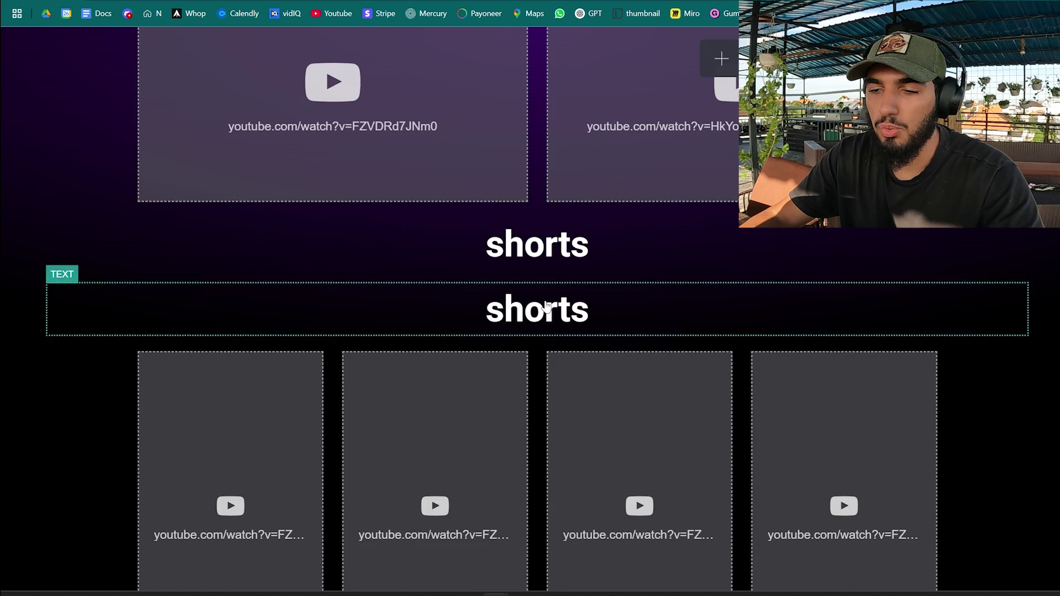
{"action": "left_click_drag", "start_coordinate": [543, 307], "coordinate": [551, 549]}
{"action": "scroll", "coordinate": [538, 558], "scroll_direction": "up", "scroll_amount": 1}
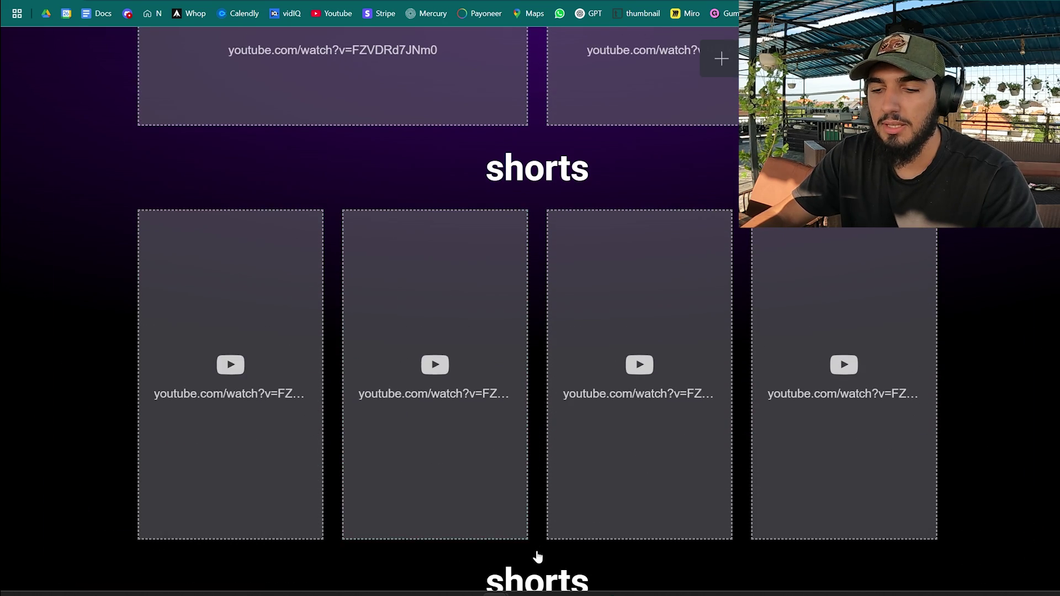
{"action": "left_click", "coordinate": [536, 574]}
{"action": "triple_click", "coordinate": [126, 180]}
{"action": "type", "text": "My lovely "}
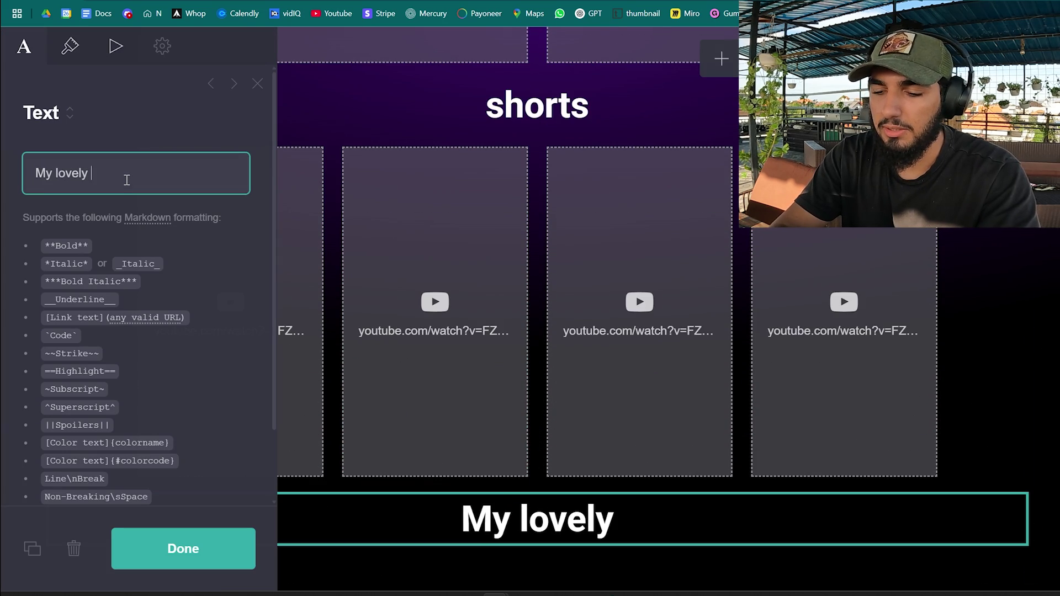
{"action": "type", "text": "clients"}
Place the four-column row under 'My lovely clients', recrop the client photo, and make photos circular
{"action": "left_click", "coordinate": [533, 318]}
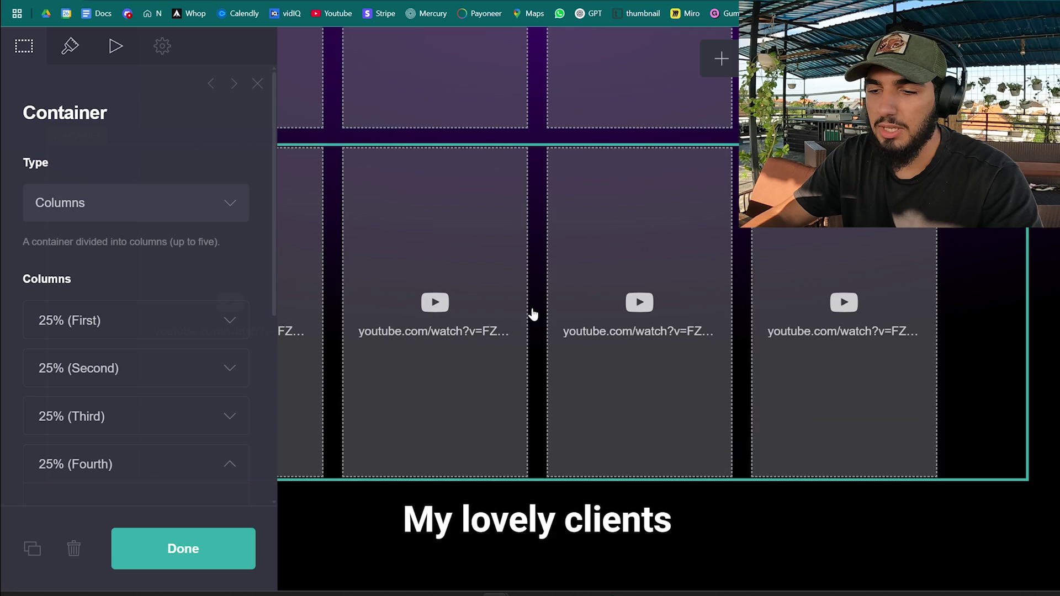
{"action": "left_click_drag", "start_coordinate": [533, 315], "coordinate": [527, 408]}
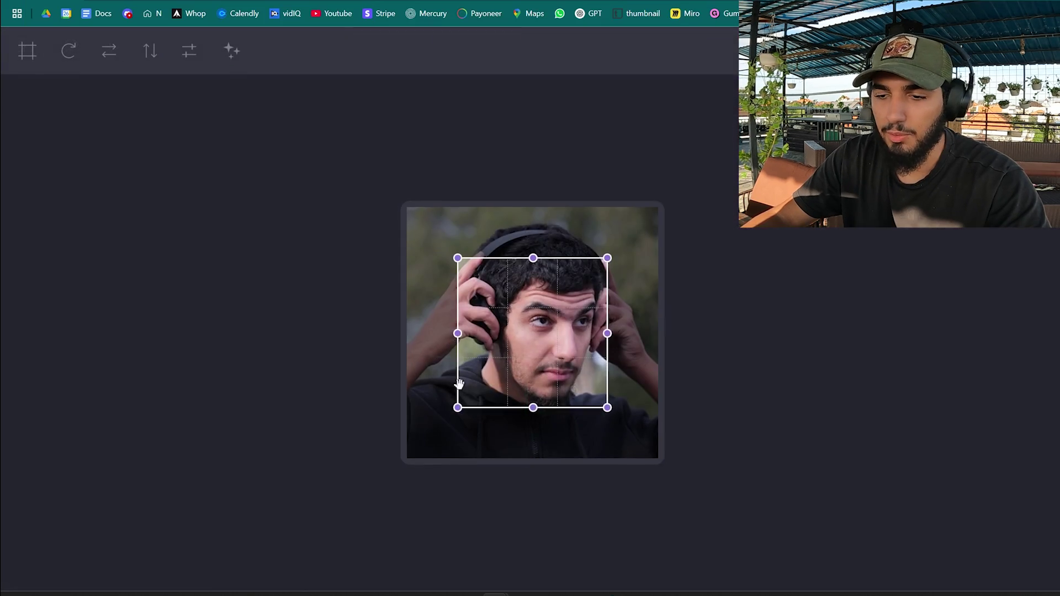
{"action": "left_click_drag", "start_coordinate": [459, 383], "coordinate": [360, 226]}
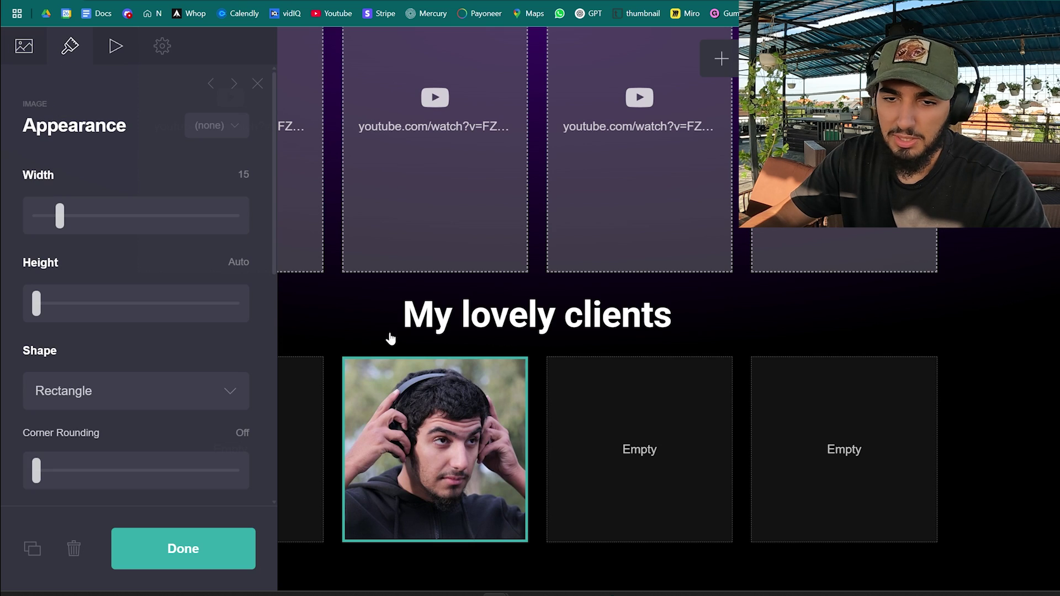
{"action": "scroll", "coordinate": [58, 293], "scroll_direction": "down", "scroll_amount": 3}
{"action": "left_click", "coordinate": [132, 266]}
{"action": "left_click", "coordinate": [130, 313]}
Copy the heading under a client photo and shrink its text size
{"action": "left_click", "coordinate": [552, 369]}
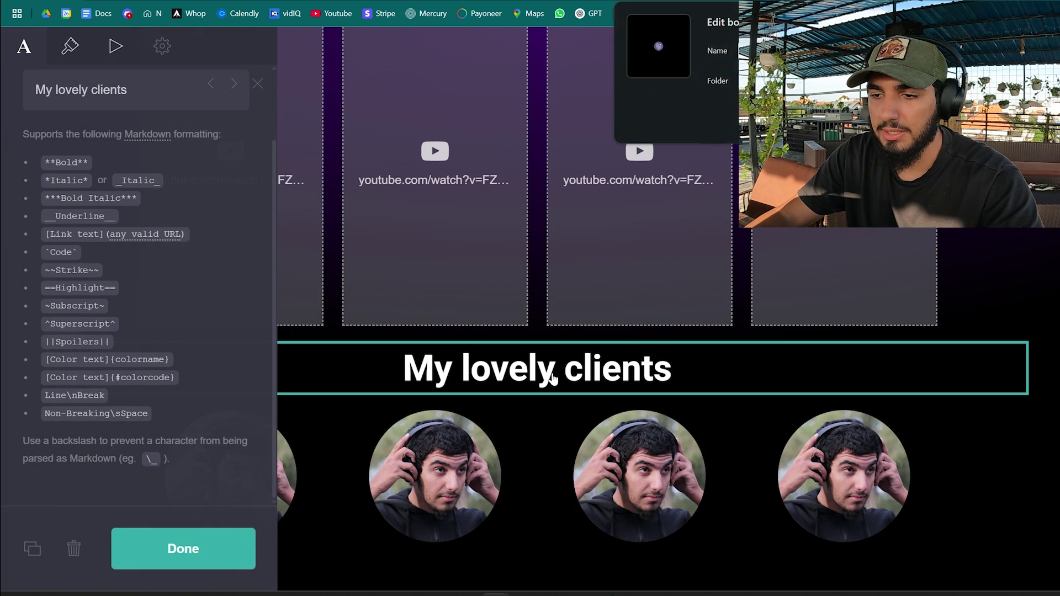
{"action": "key", "text": "ctrl+d"}
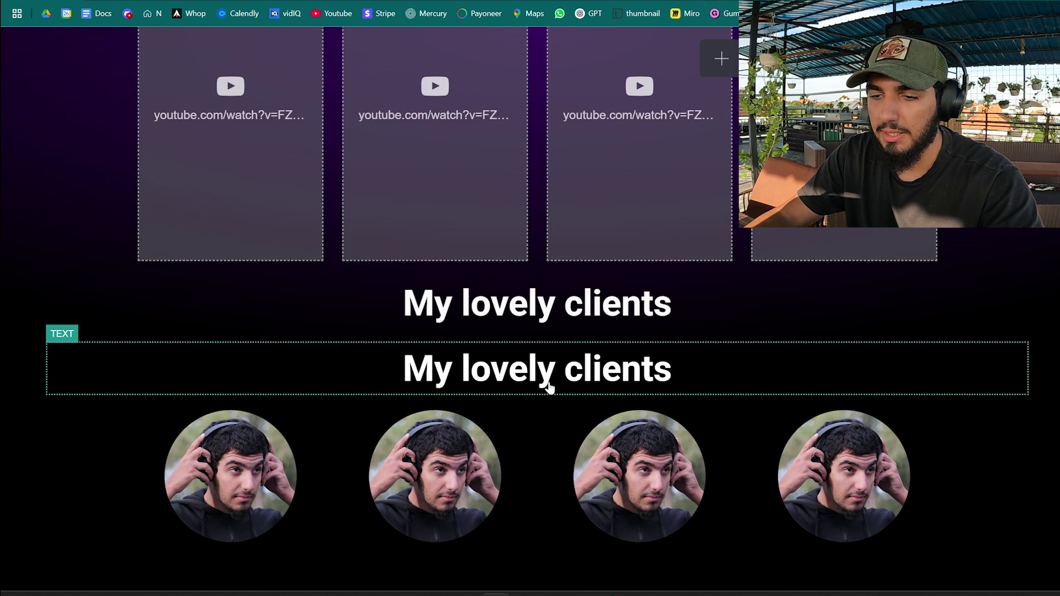
{"action": "left_click_drag", "start_coordinate": [550, 387], "coordinate": [665, 517]}
{"action": "scroll", "coordinate": [618, 473], "scroll_direction": "down", "scroll_amount": 1}
{"action": "left_click", "coordinate": [618, 472]}
{"action": "left_click", "coordinate": [70, 46]}
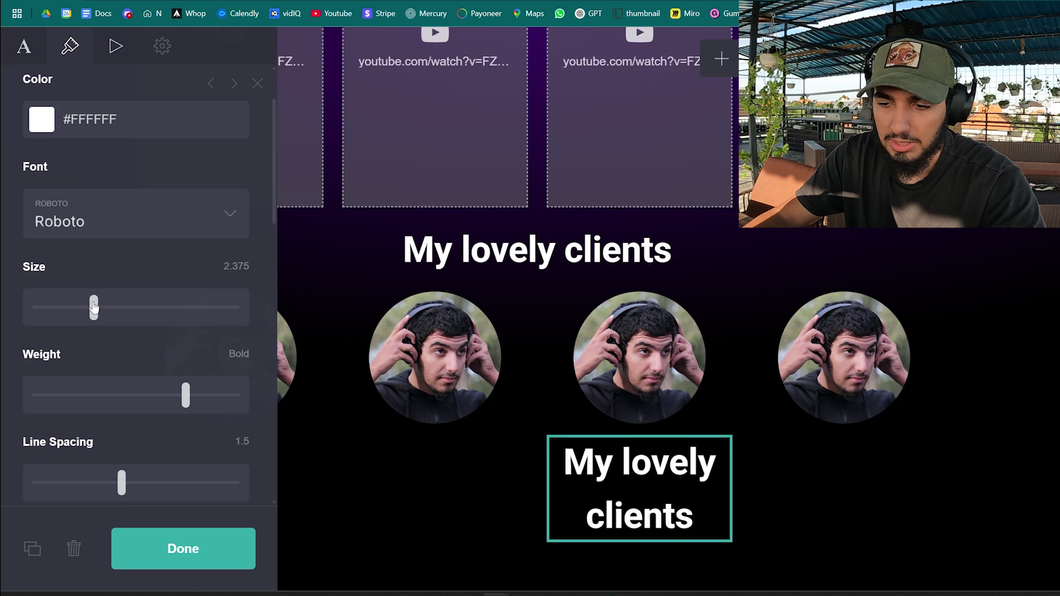
{"action": "left_click_drag", "start_coordinate": [94, 307], "coordinate": [76, 302]}
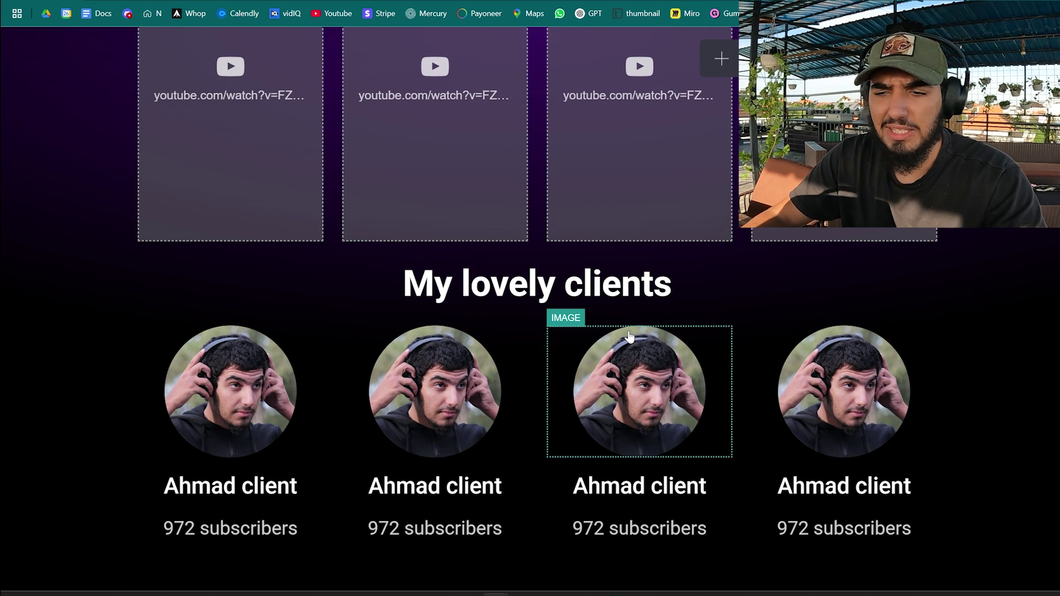
Duplicate the 'My lovely clients' heading again, drag it further down, and edit its text
{"action": "left_click", "coordinate": [657, 284]}
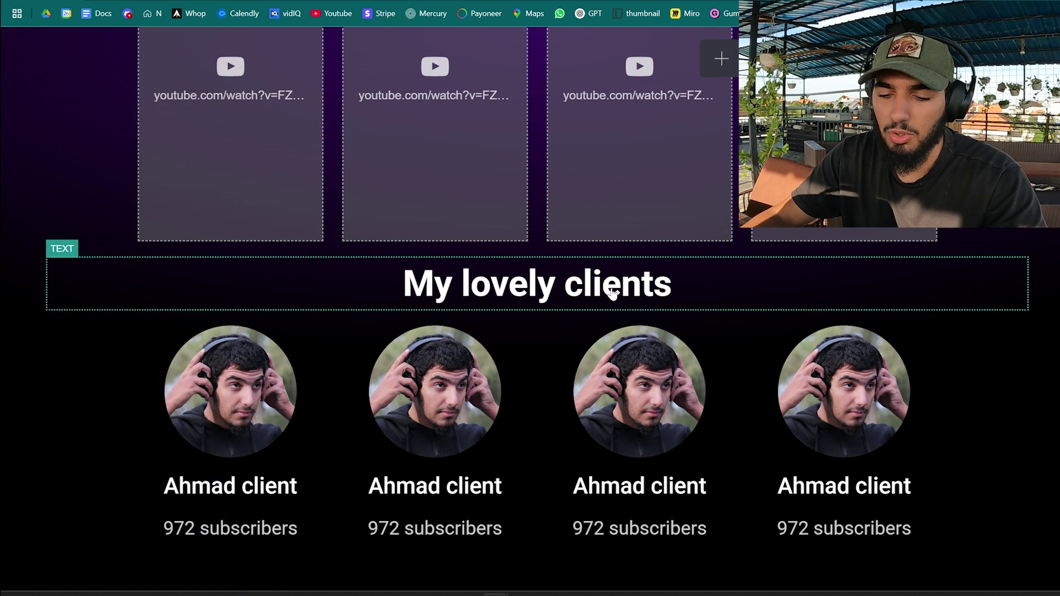
{"action": "left_click", "coordinate": [613, 295]}
{"action": "key", "text": "ctrl+d"}
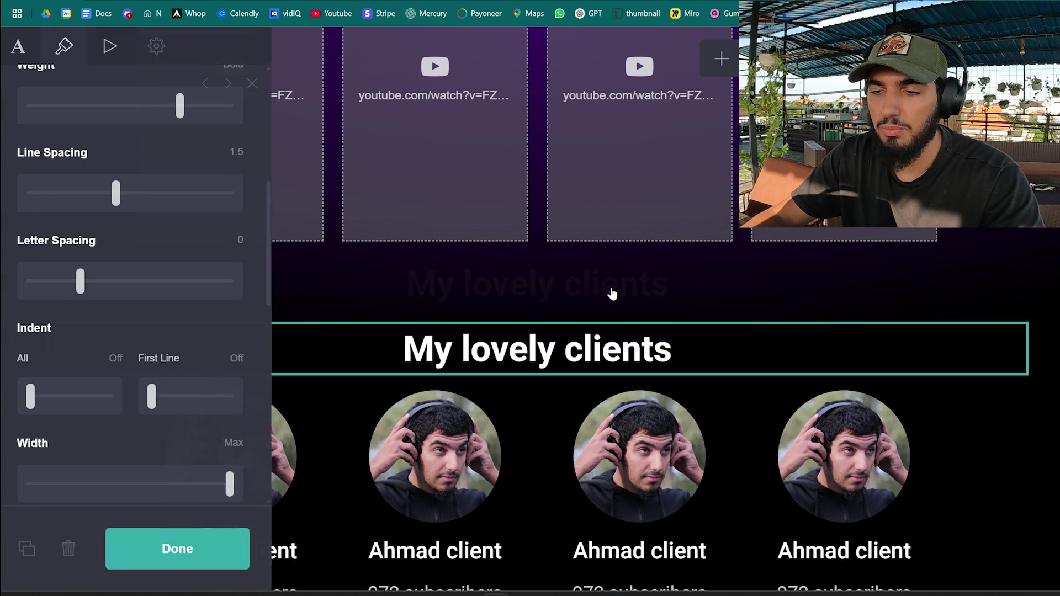
{"action": "left_click_drag", "start_coordinate": [611, 294], "coordinate": [556, 557]}
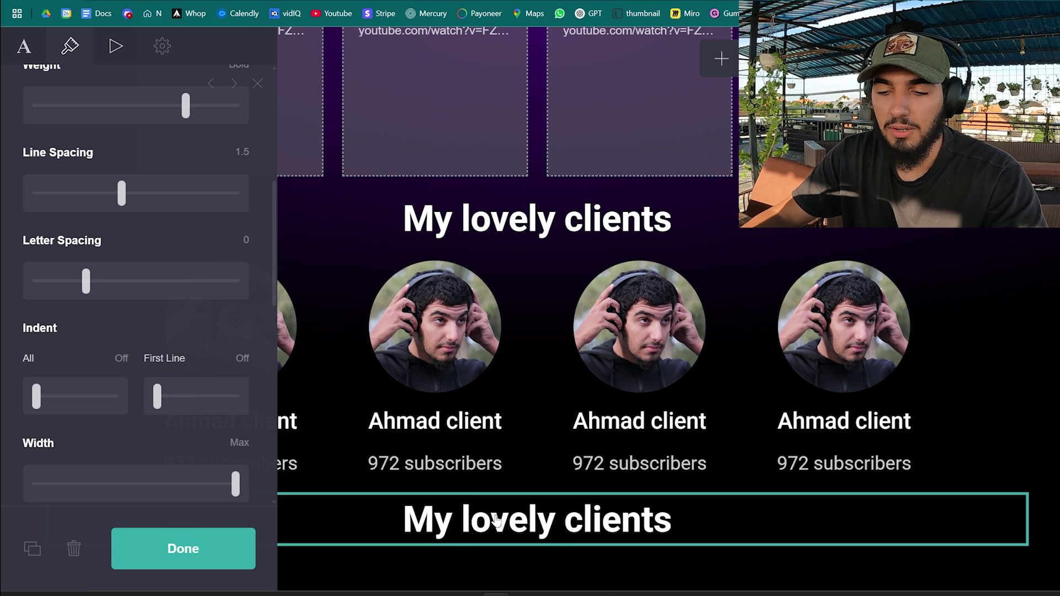
{"action": "scroll", "coordinate": [66, 138], "scroll_direction": "up", "scroll_amount": 5}
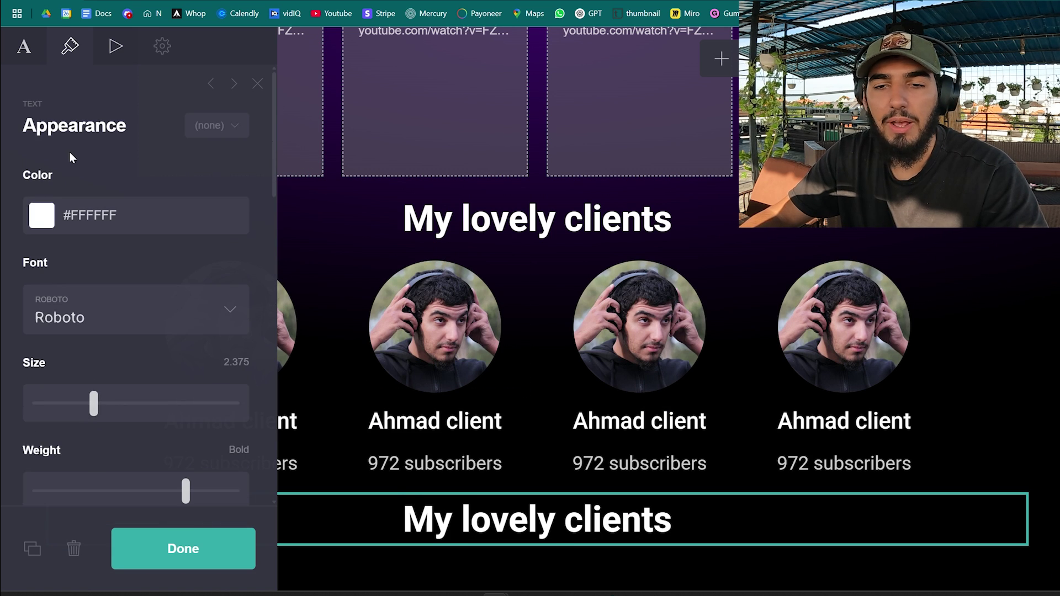
{"action": "left_click", "coordinate": [23, 46]}
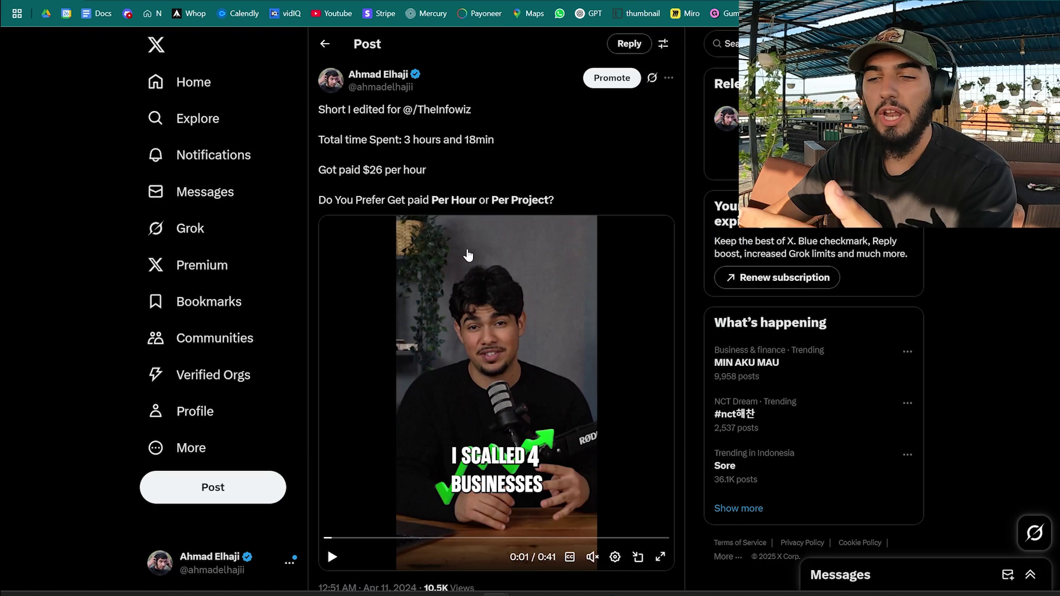
Find the 'Looking good' reply among the post's replies and capture a screenshot of it
{"action": "scroll", "coordinate": [453, 251], "scroll_direction": "down", "scroll_amount": 5}
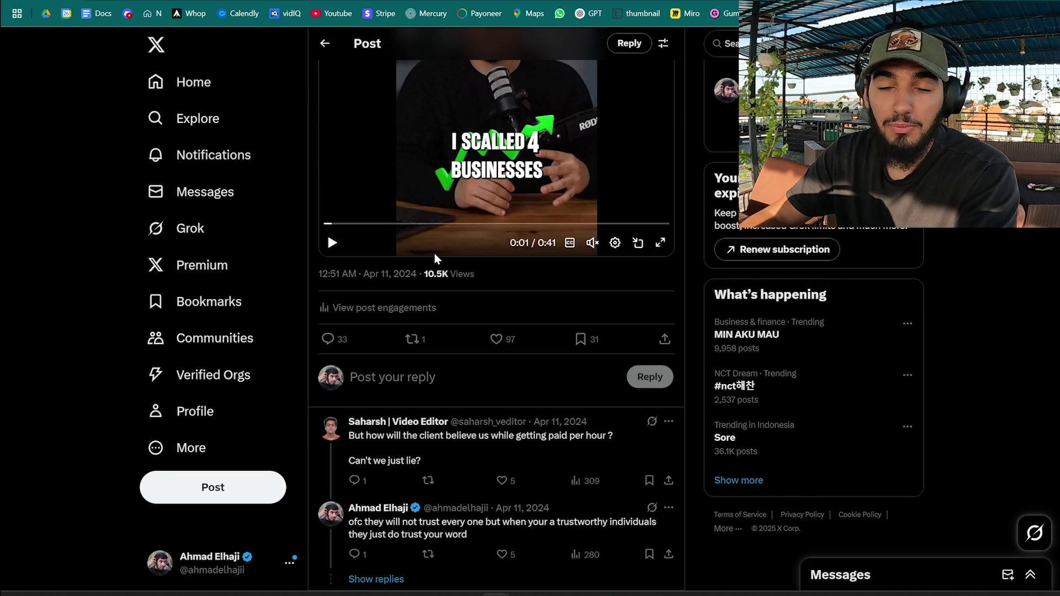
{"action": "scroll", "coordinate": [418, 240], "scroll_direction": "down", "scroll_amount": 3}
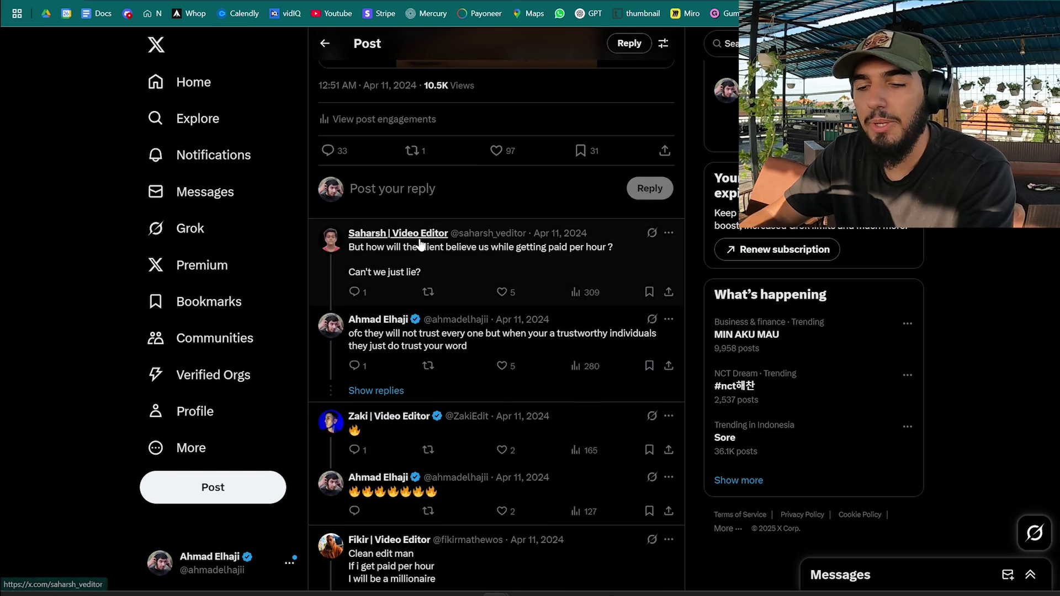
{"action": "scroll", "coordinate": [467, 193], "scroll_direction": "down", "scroll_amount": 5}
{"action": "scroll", "coordinate": [467, 193], "scroll_direction": "up", "scroll_amount": 5}
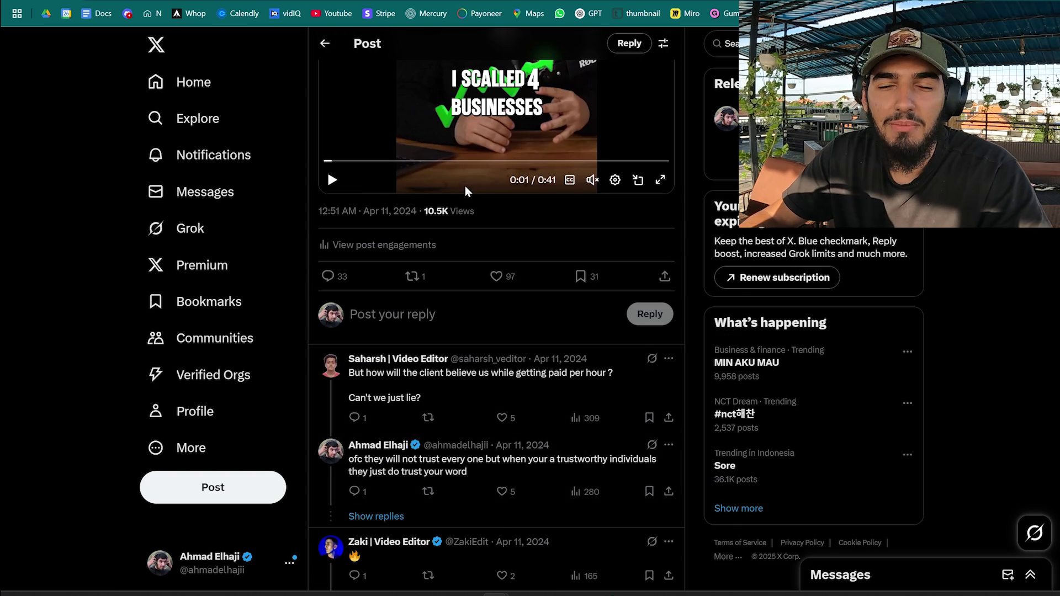
{"action": "scroll", "coordinate": [465, 185], "scroll_direction": "down", "scroll_amount": 2}
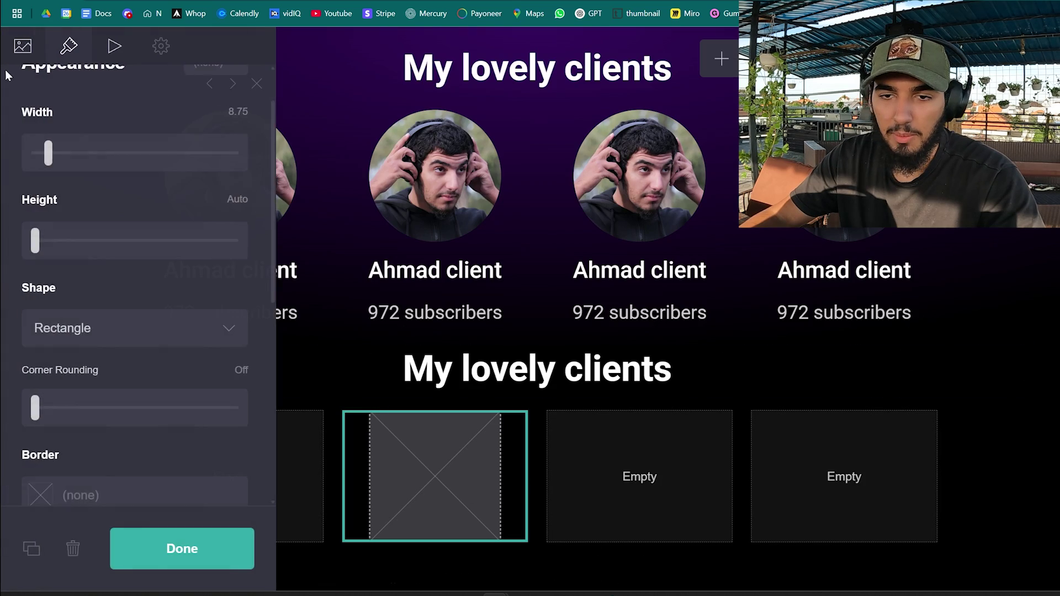
{"action": "left_click", "coordinate": [9, 58]}
{"action": "left_click", "coordinate": [138, 165]}
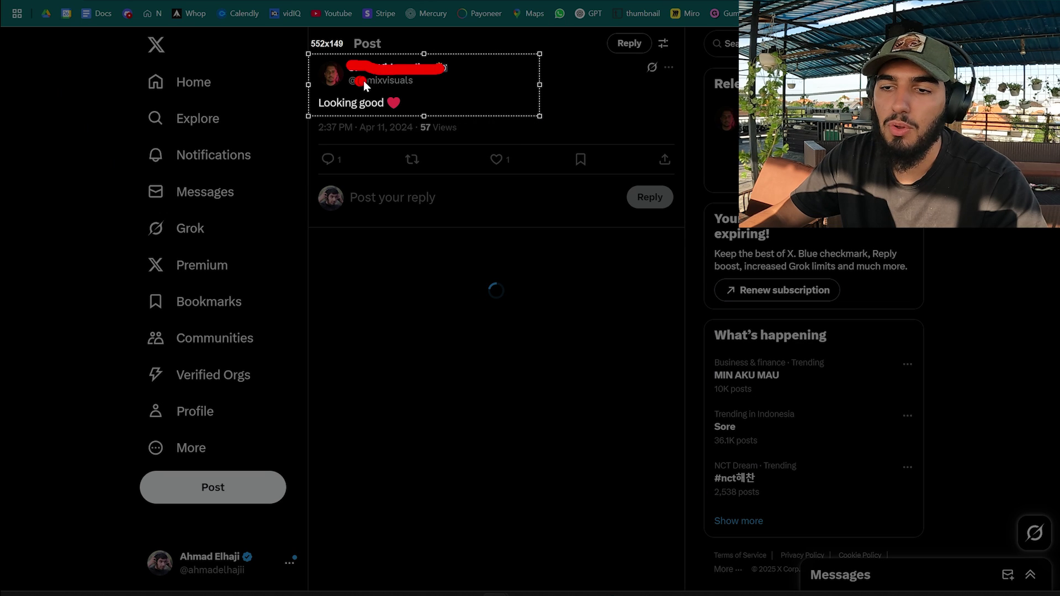
Cover the commenter's name with red marker and save the screenshot file
{"action": "mouse_move", "coordinate": [322, 87]}
{"action": "left_mouse_down"}
{"action": "mouse_move", "coordinate": [340, 81]}
{"action": "mouse_move", "coordinate": [360, 101]}
{"action": "left_mouse_up"}
{"action": "key", "text": "ctrl+z"}
{"action": "left_click", "coordinate": [500, 131]}
{"action": "left_click", "coordinate": [346, 196]}
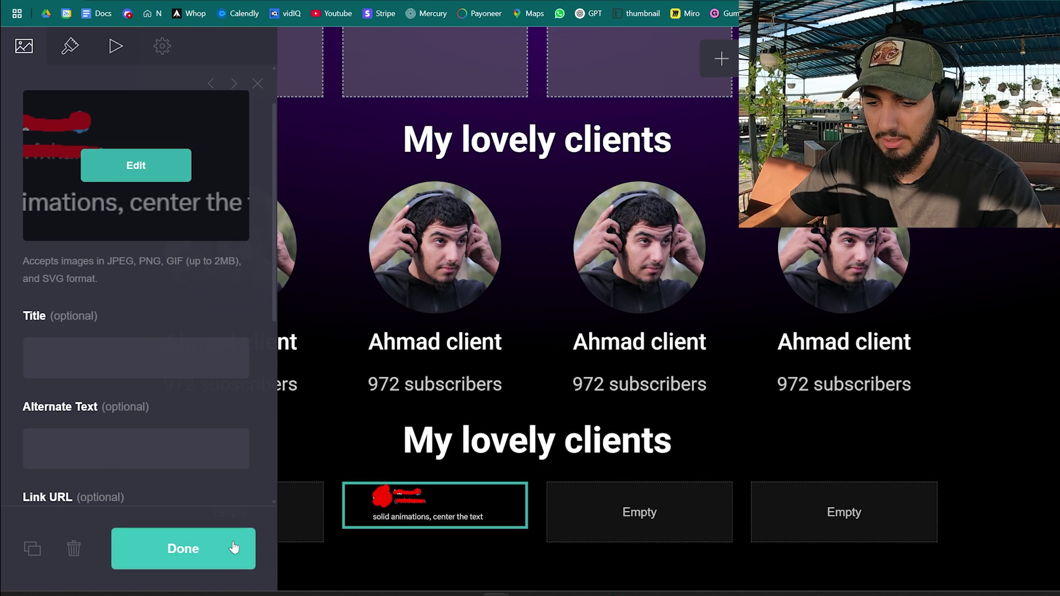
Duplicate the first feedback screenshot and move the copy into the third slot of the row
{"action": "left_click", "coordinate": [234, 548]}
{"action": "left_click", "coordinate": [397, 519]}
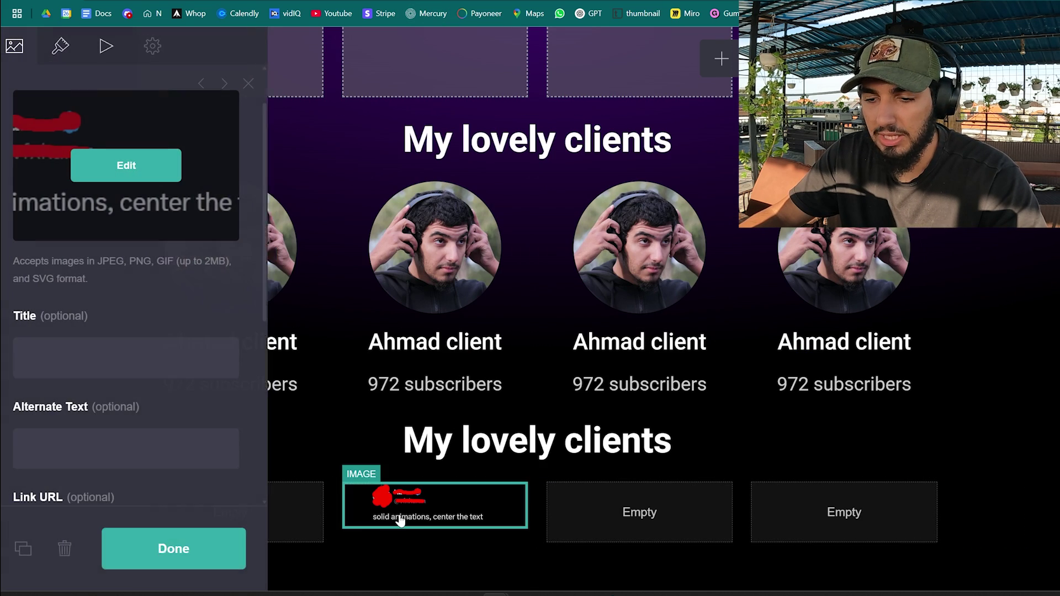
{"action": "key", "text": "ctrl+d"}
{"action": "left_click_drag", "start_coordinate": [478, 500], "coordinate": [646, 499]}
{"action": "key", "text": "Escape"}
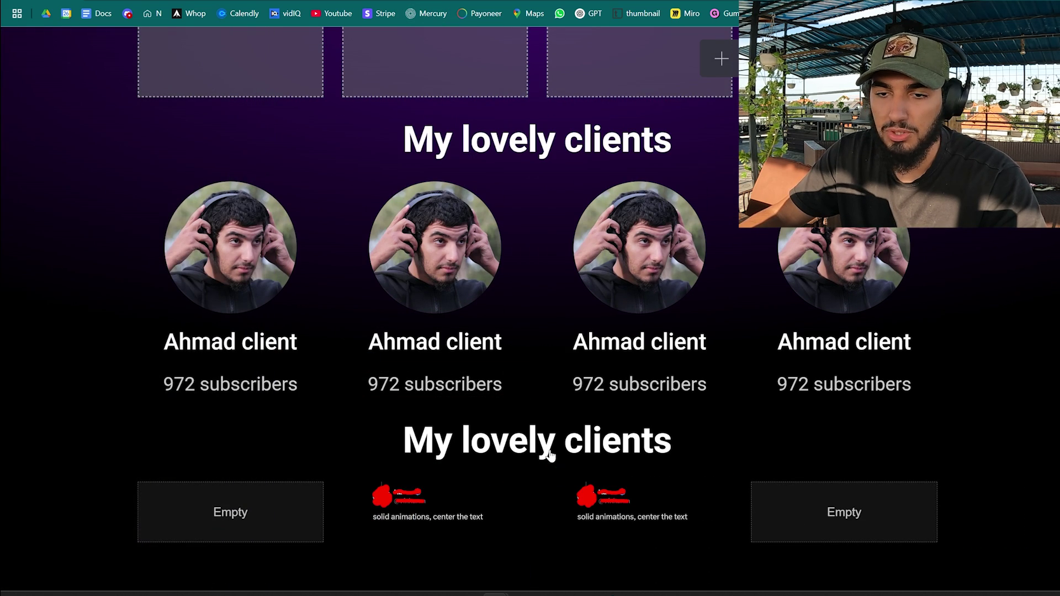
Replace the copied image with a different viewer-comment screenshot
{"action": "left_click", "coordinate": [565, 515]}
{"action": "left_click", "coordinate": [107, 154]}
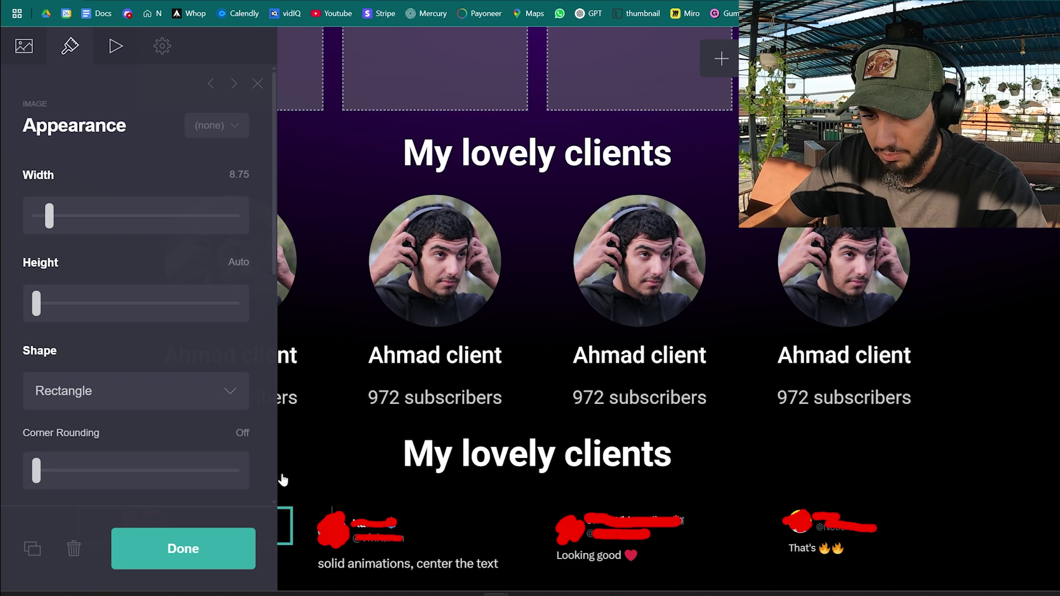
{"action": "left_click", "coordinate": [223, 564]}
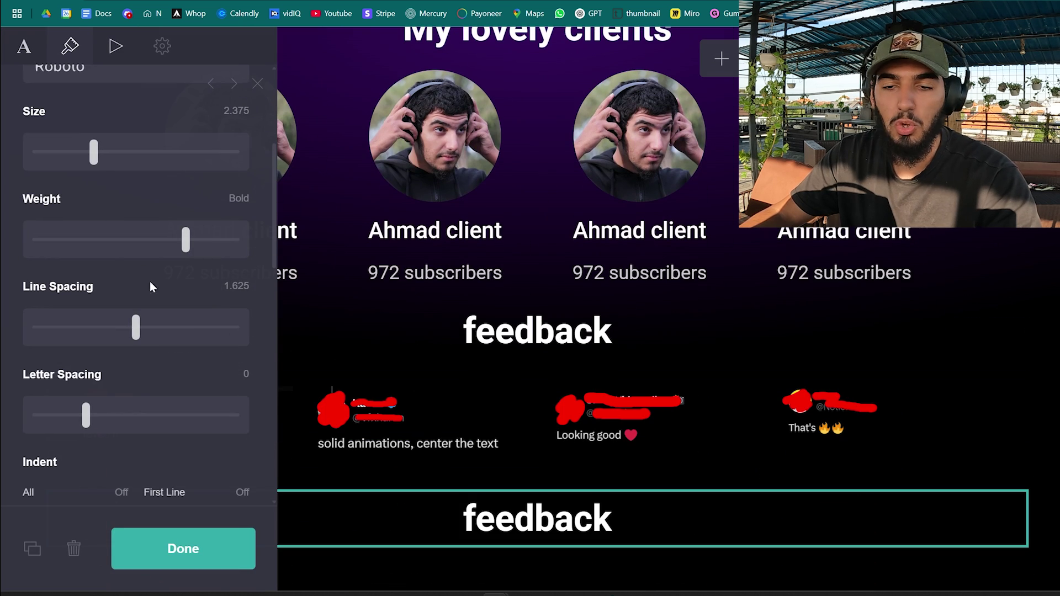
Retitle the heading to 'Let's work together' and add an Icons element of type Twitter
{"action": "left_click", "coordinate": [16, 49]}
{"action": "type", "text": "Lets"}
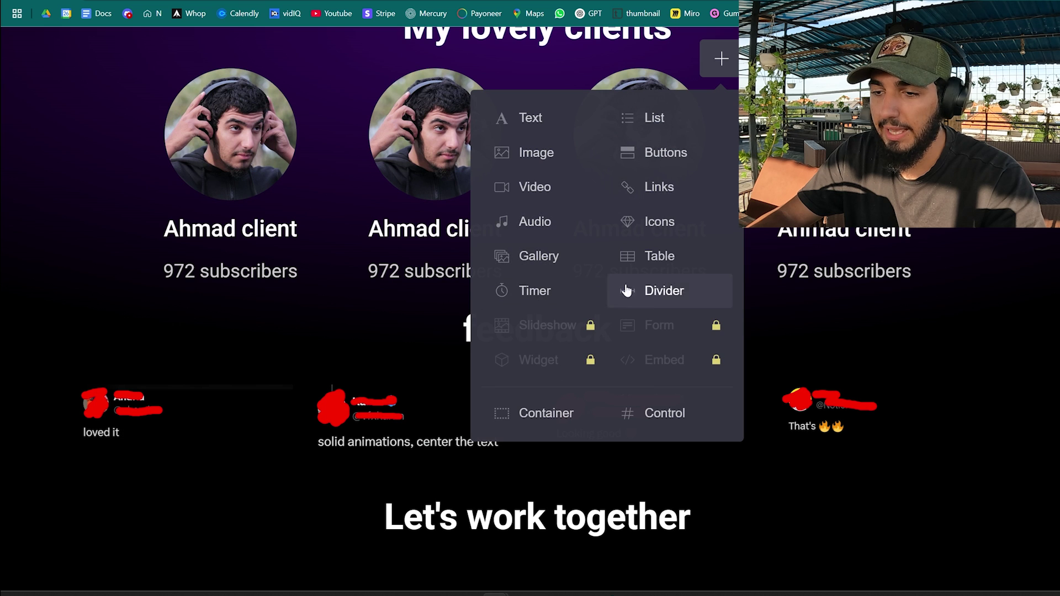
{"action": "left_click", "coordinate": [662, 215]}
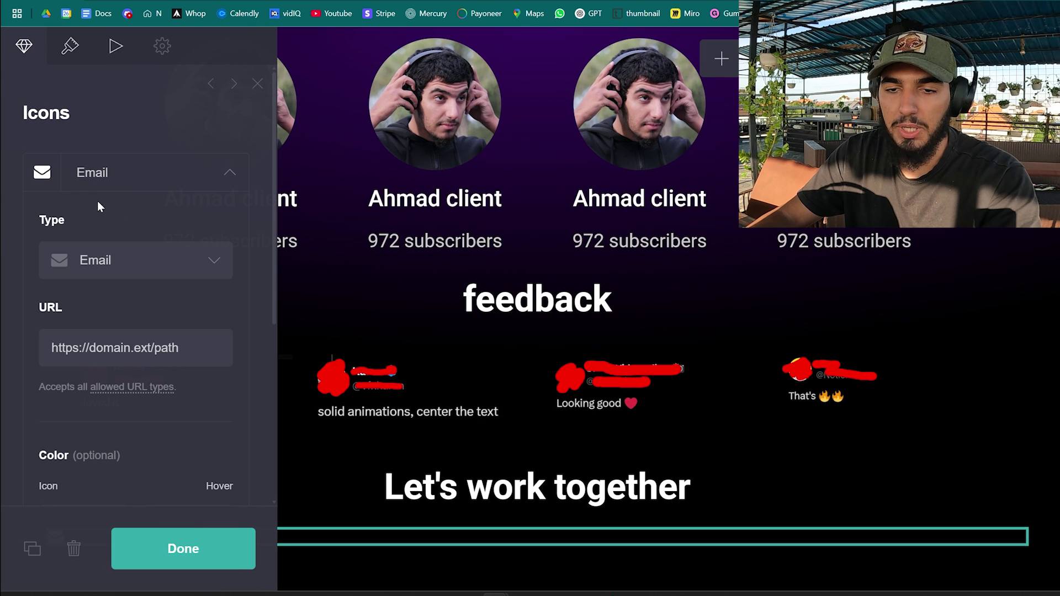
{"action": "left_click", "coordinate": [108, 256]}
{"action": "left_click", "coordinate": [121, 271]}
{"action": "left_click", "coordinate": [126, 176]}
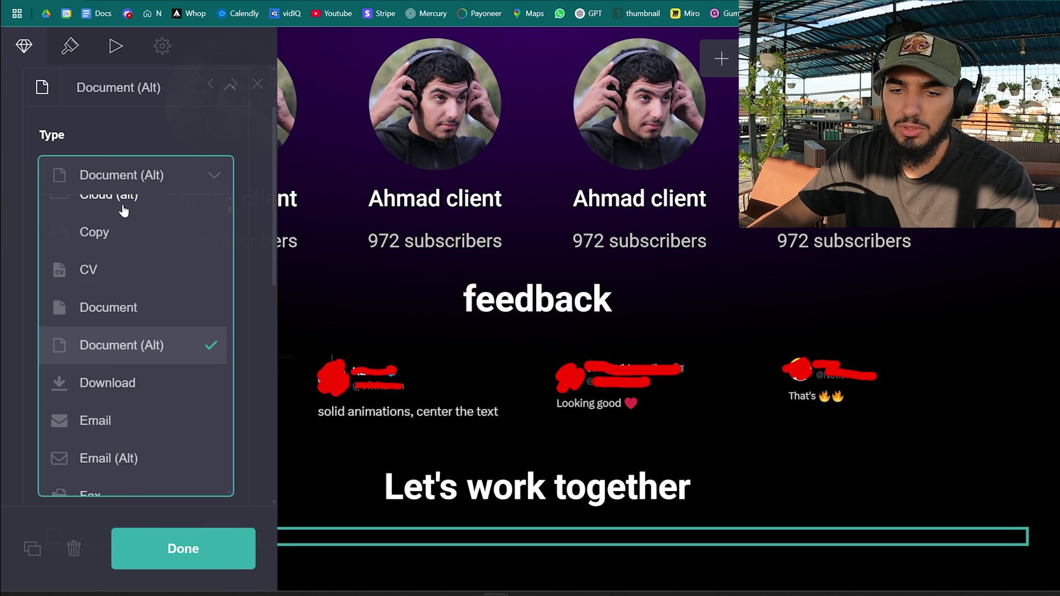
{"action": "type", "text": "tw"}
{"action": "key", "text": "Return"}
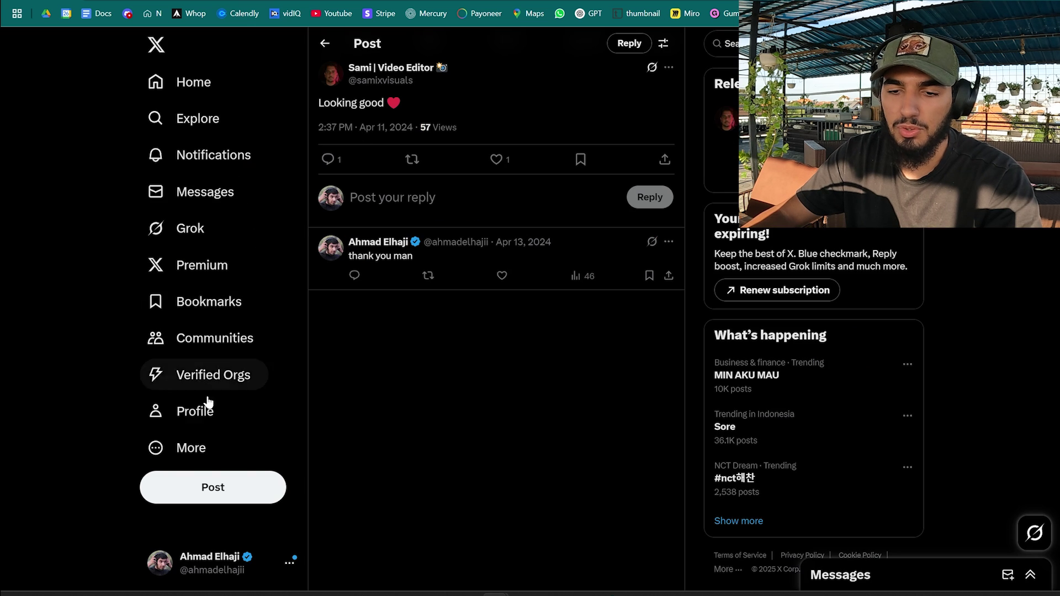
Link the Twitter icon to the X profile, enlarge it to 3.625, and add 'on twitter to work with me :D' text
{"action": "left_click", "coordinate": [209, 405]}
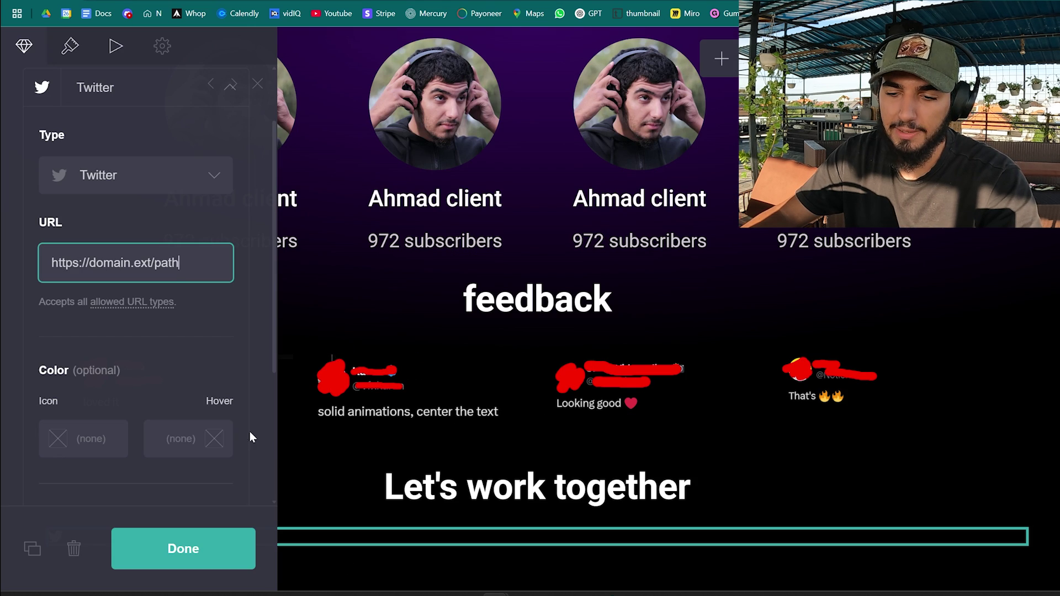
{"action": "type", "text": "https://x.com/ahmadelhajii"}
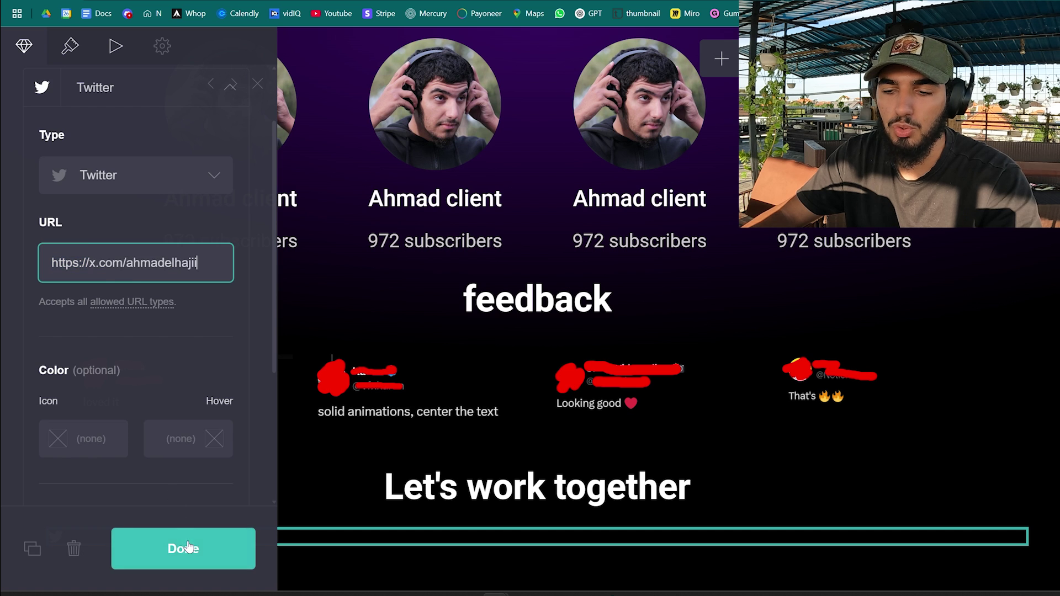
{"action": "left_click", "coordinate": [189, 547]}
{"action": "left_click", "coordinate": [445, 540]}
{"action": "left_click", "coordinate": [69, 45]}
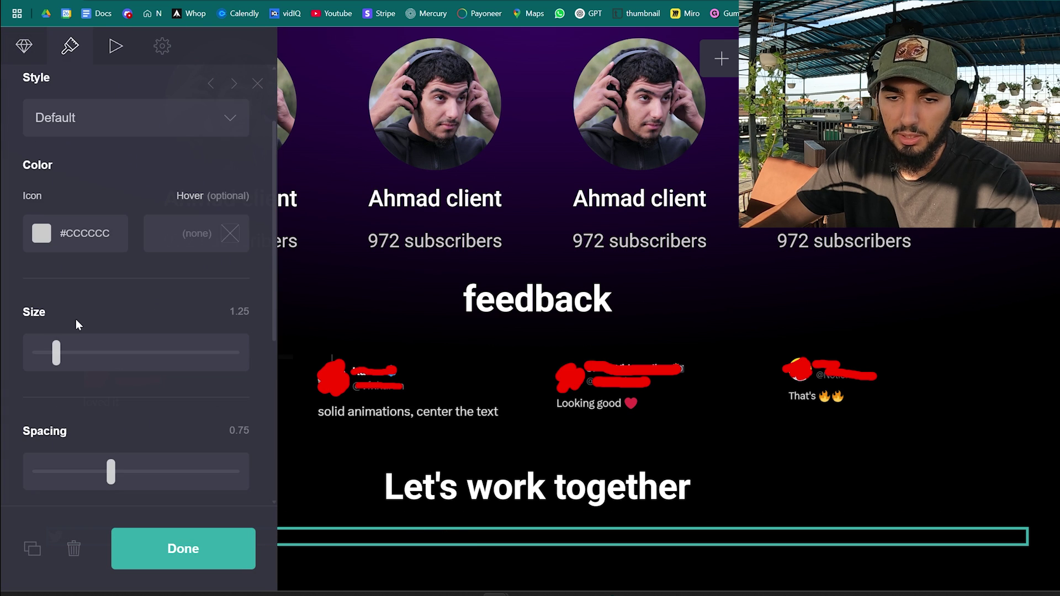
{"action": "mouse_move", "coordinate": [53, 350]}
{"action": "left_mouse_down"}
{"action": "mouse_move", "coordinate": [102, 360]}
{"action": "mouse_move", "coordinate": [128, 327]}
{"action": "left_mouse_up"}
{"action": "scroll", "coordinate": [128, 327], "scroll_direction": "down", "scroll_amount": 5}
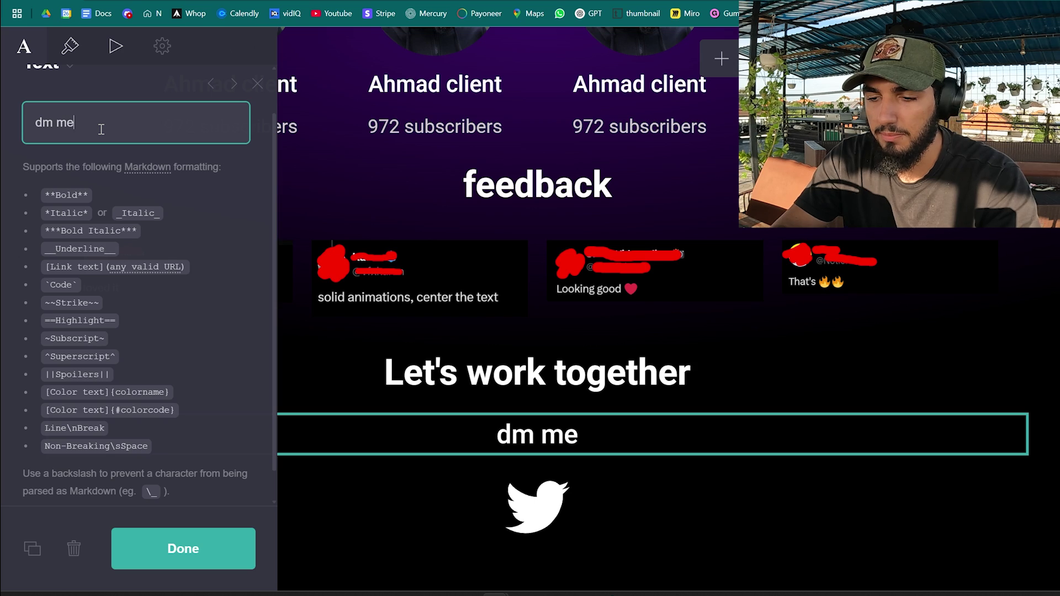
{"action": "type", "text": "on "}
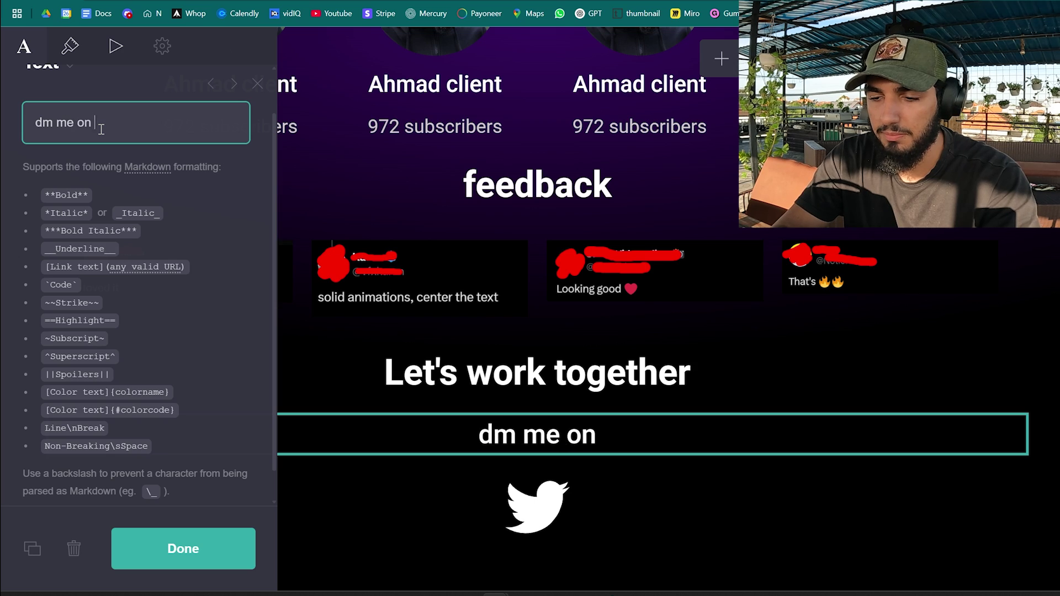
{"action": "type", "text": "twitter to work with me :D"}
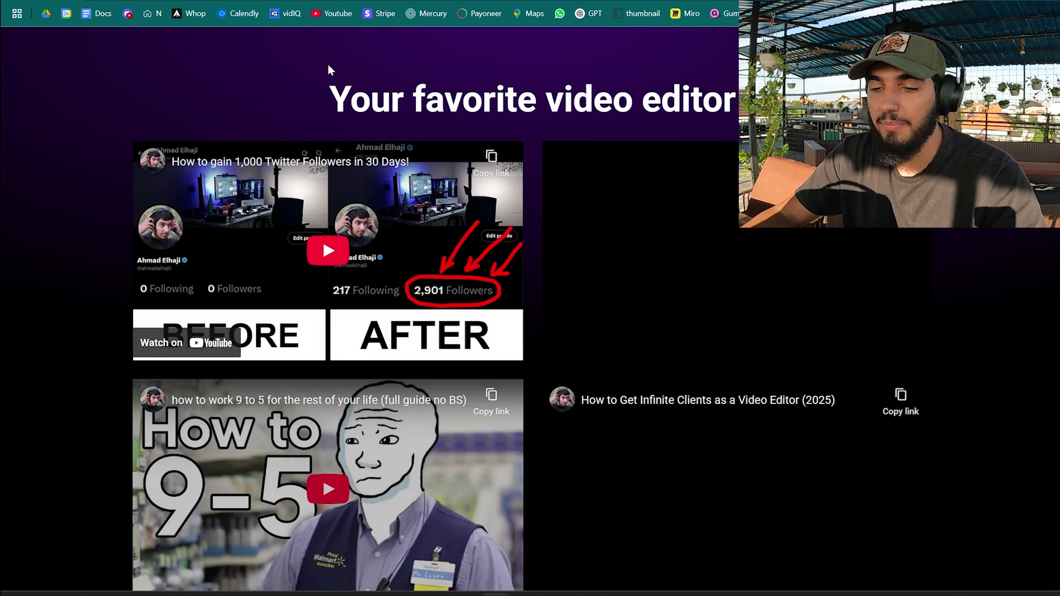
{"action": "left_click_drag", "start_coordinate": [328, 66], "coordinate": [720, 62]}
{"action": "left_click", "coordinate": [720, 62]}
{"action": "scroll", "coordinate": [401, 158], "scroll_direction": "down", "scroll_amount": 15}
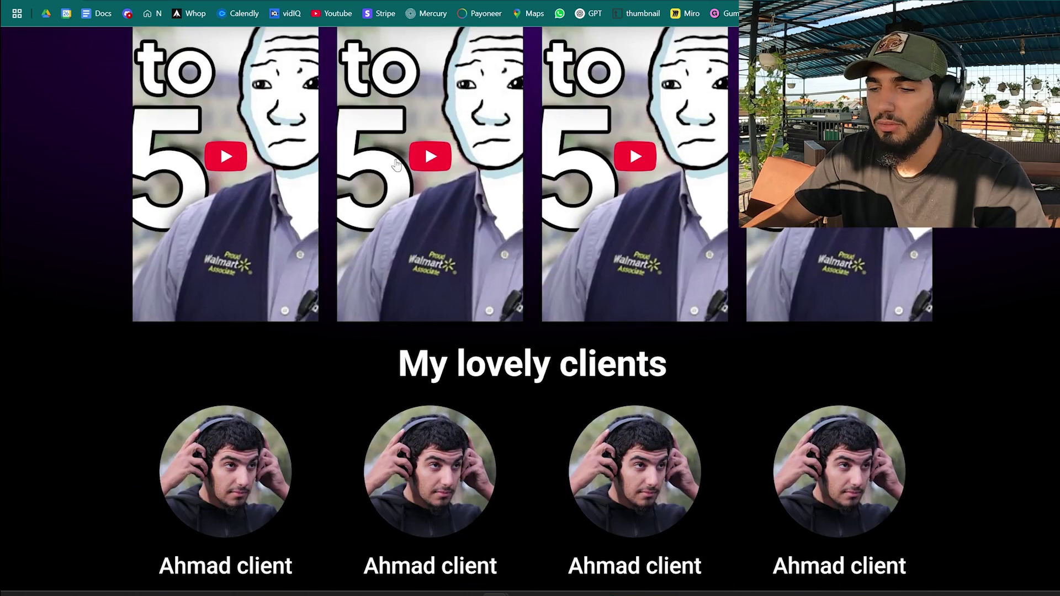